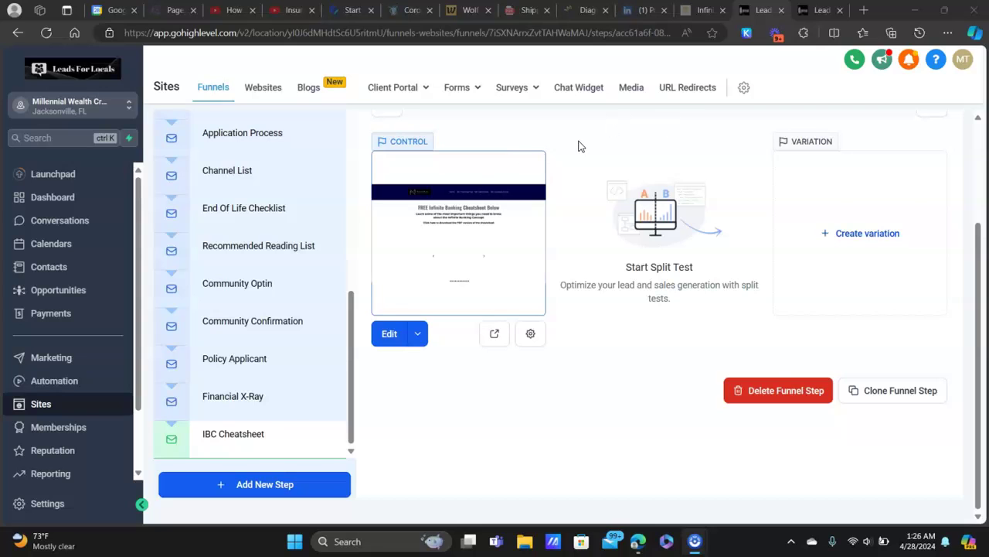
# Scroll the IBC Cheatsheet step to review its infinite-banking-cheatsheet URL and control page preview.
pyautogui.scroll(2, 616, 206)
pyautogui.scroll(1, 616, 206)
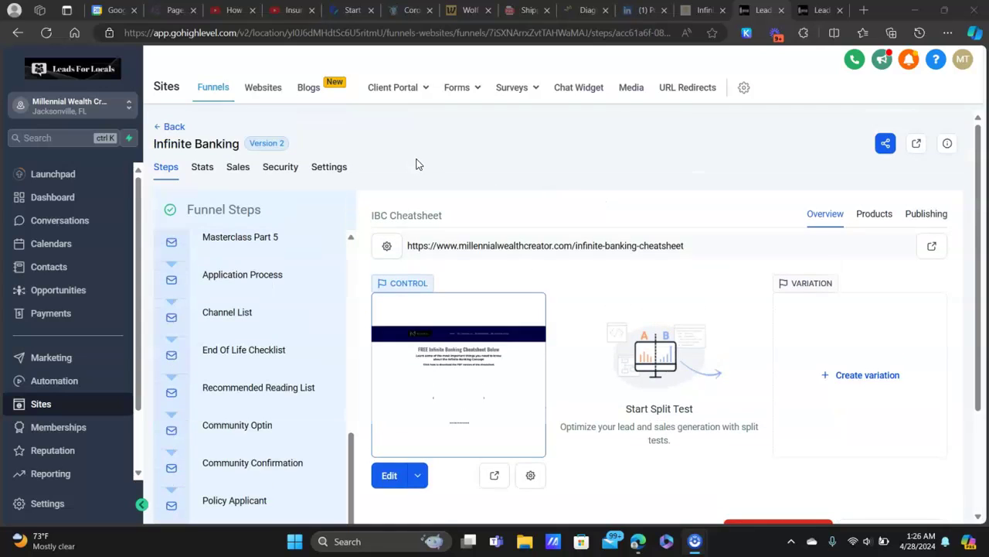
pyautogui.scroll(-2, 415, 164)
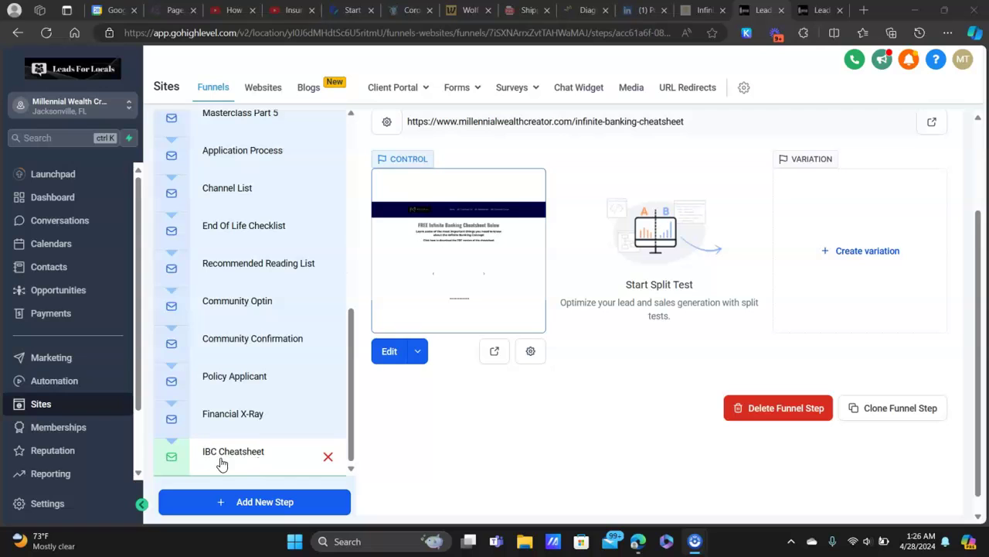
pyautogui.click(820, 10)
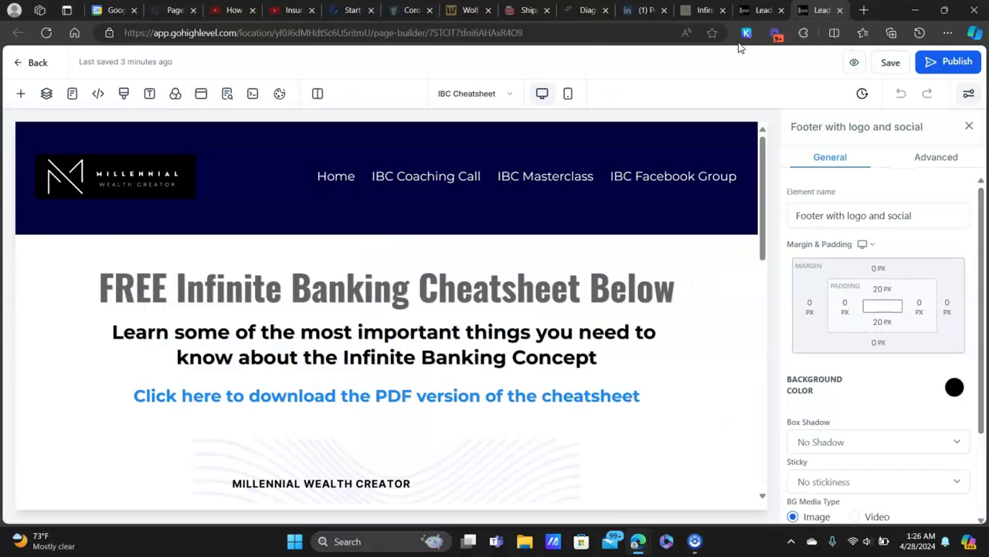
pyautogui.scroll(-2, 296, 199)
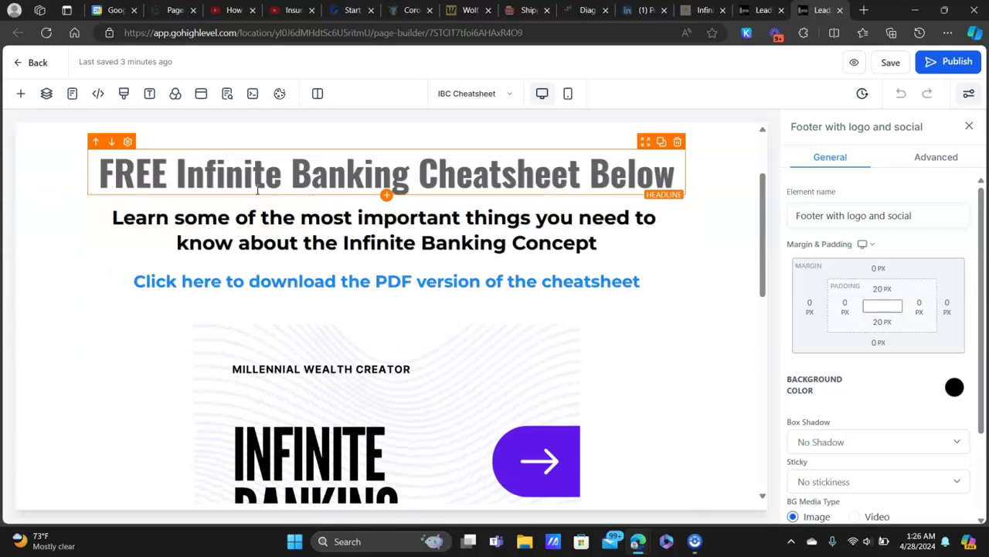
pyautogui.scroll(2, 425, 214)
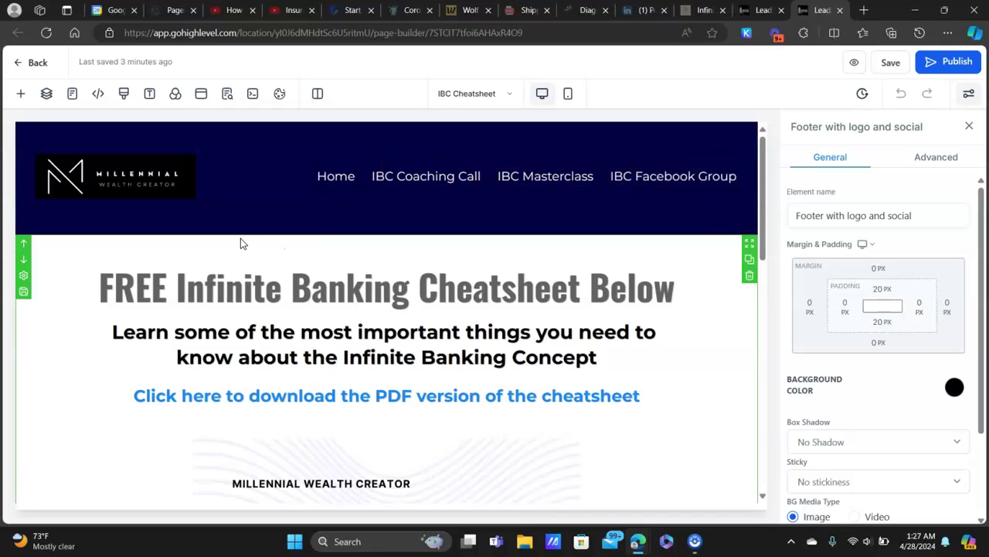
pyautogui.scroll(-1, 299, 237)
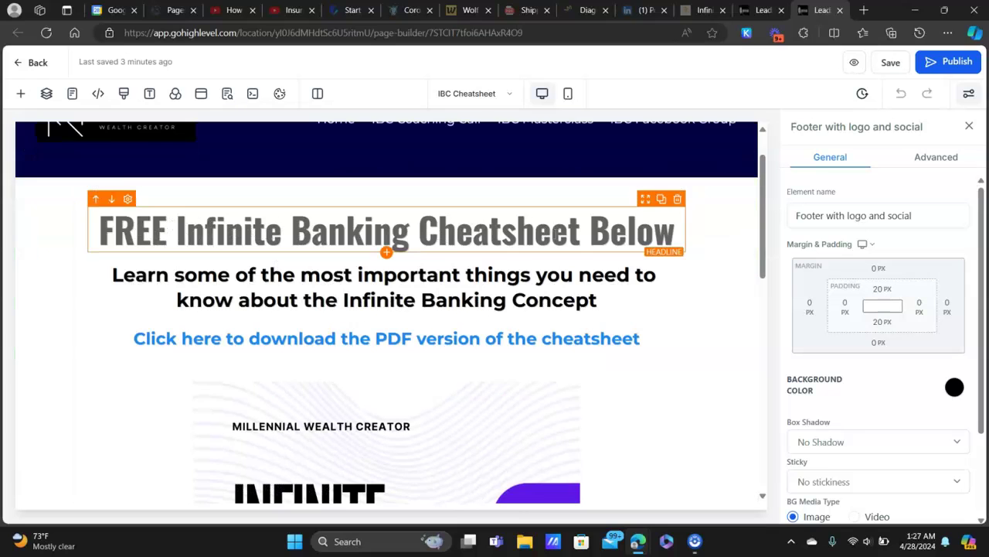
pyautogui.scroll(-1, 267, 274)
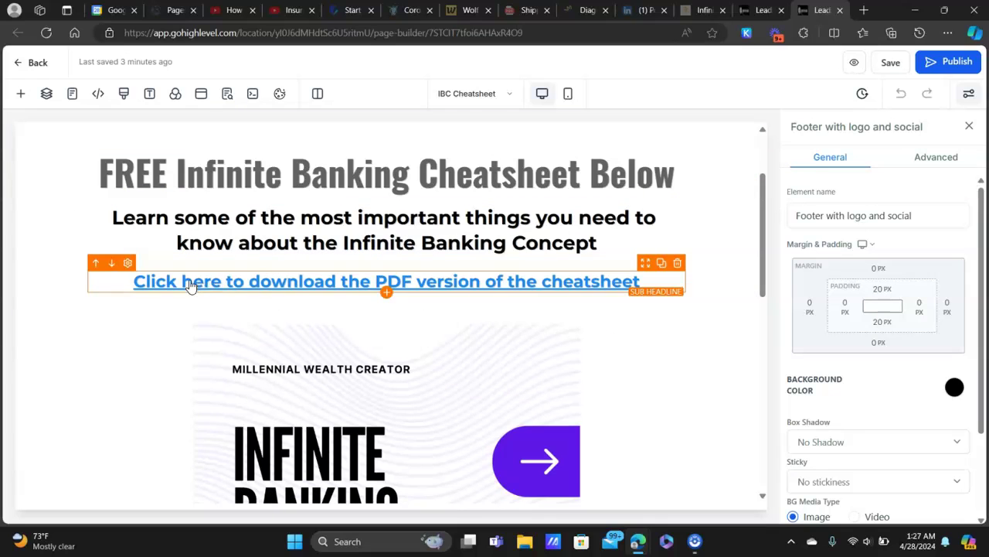
pyautogui.moveTo(132, 282); pyautogui.dragTo(640, 283)
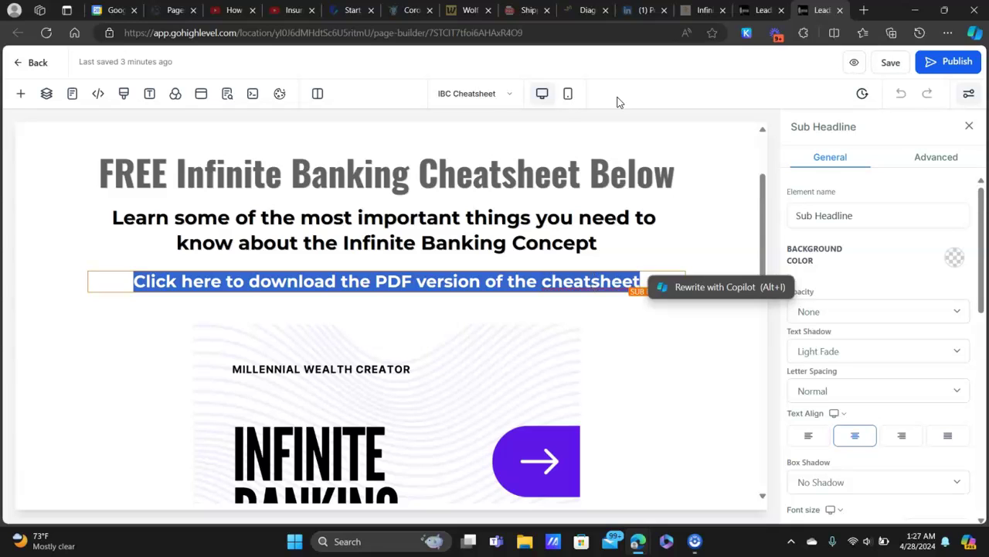
pyautogui.click(648, 281)
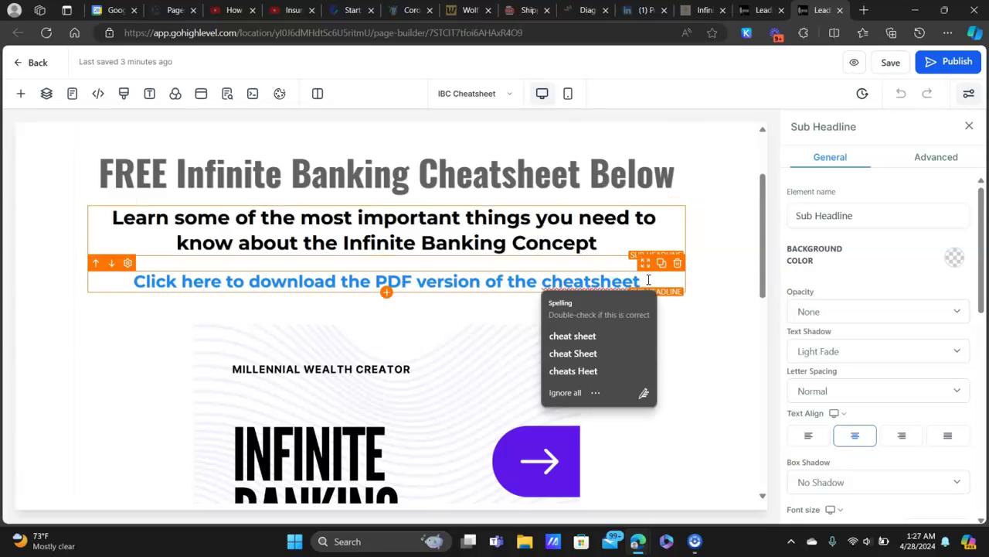
pyautogui.click(761, 10)
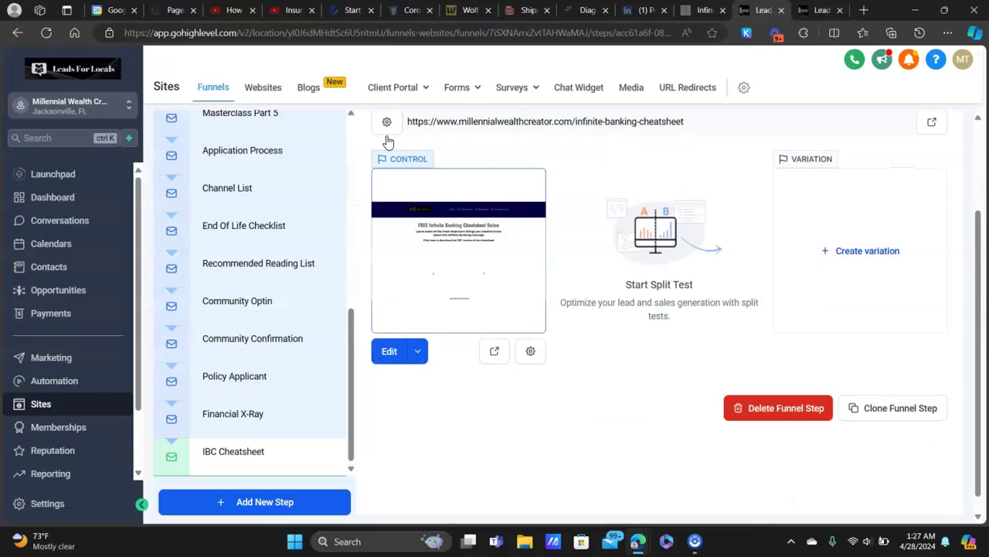
# Open the media library from Settings > Media.
pyautogui.click(78, 505)
pyautogui.scroll(-4, 66, 330)
pyautogui.click(43, 347)
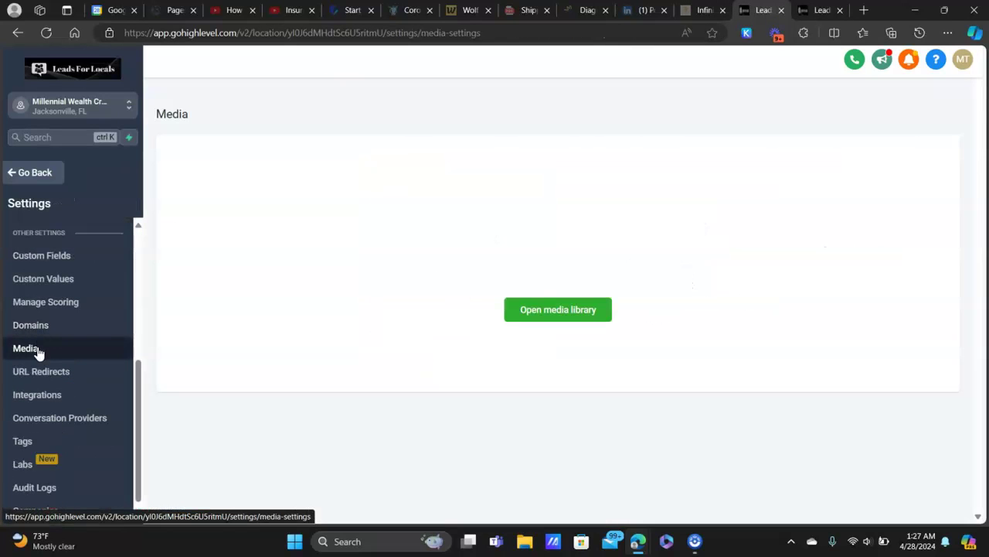
pyautogui.click(541, 313)
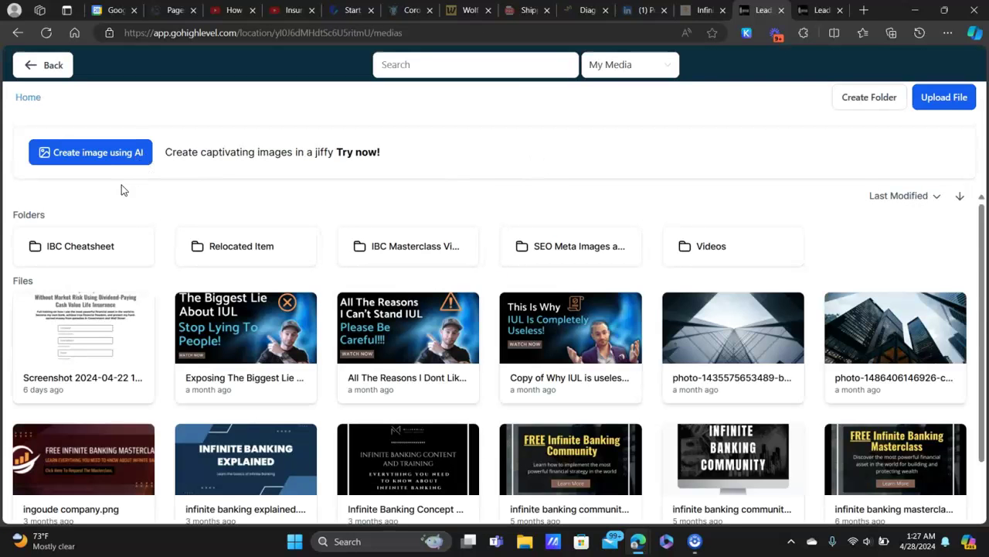
# Copy the cheatsheet PDF's link from the IBC Cheatsheet folder, then return to the page editor.
pyautogui.doubleClick(97, 244)
pyautogui.scroll(-1, 449, 410)
pyautogui.scroll(-1, 448, 410)
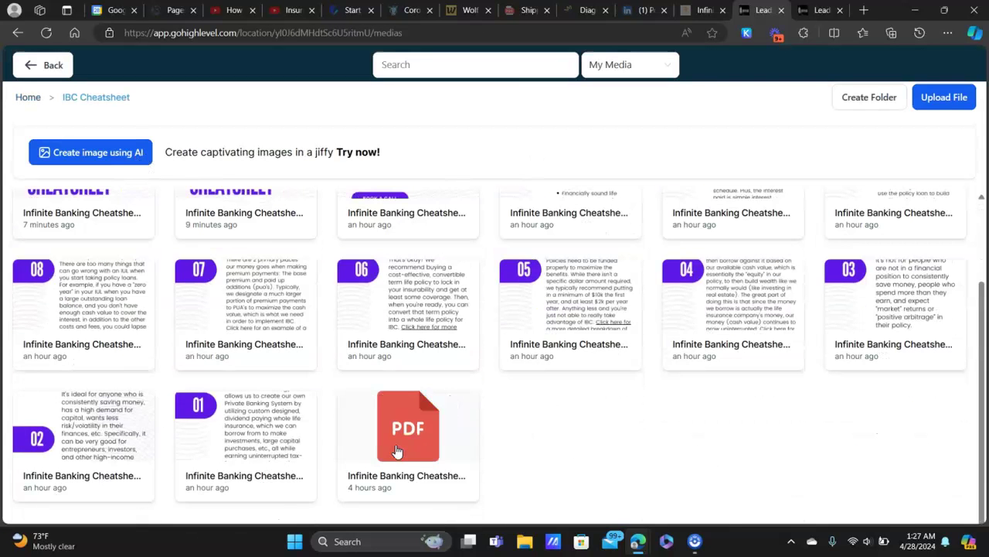
pyautogui.click(398, 454)
pyautogui.click(792, 102)
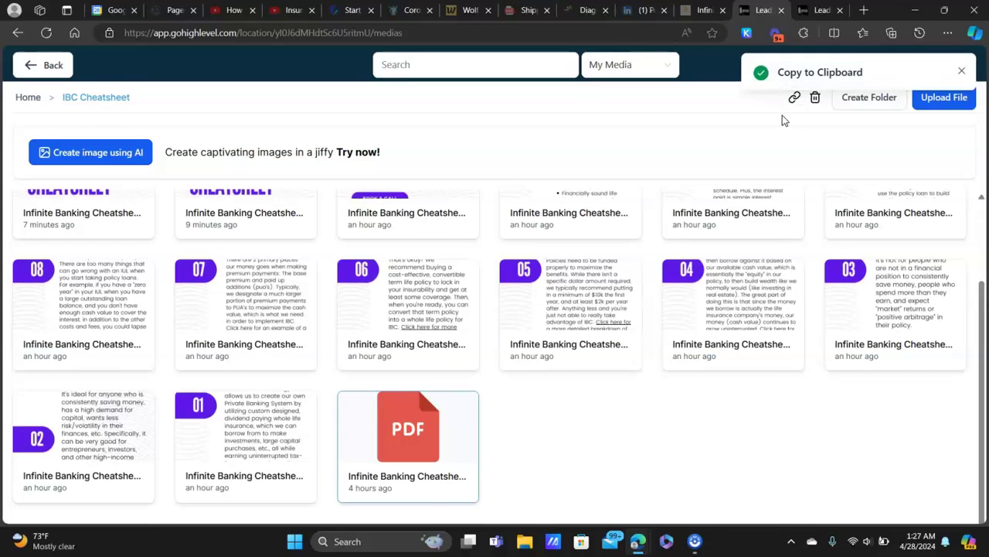
pyautogui.click(818, 10)
pyautogui.rightClick(642, 282)
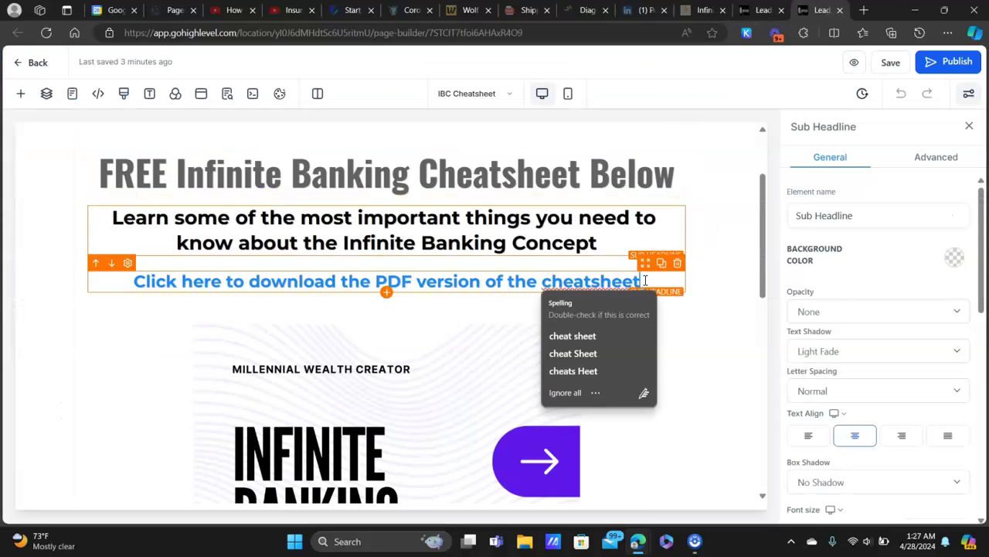
pyautogui.moveTo(642, 282); pyautogui.dragTo(123, 298)
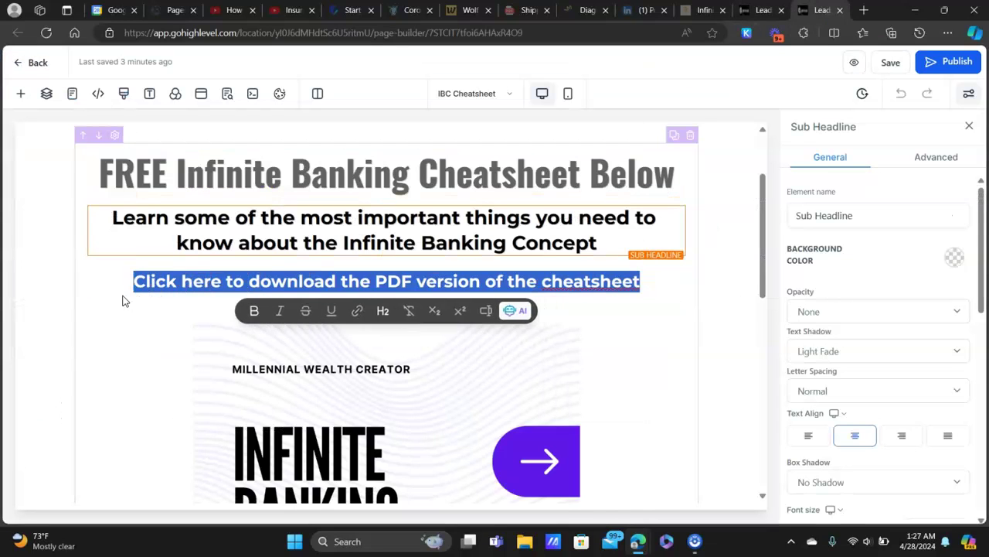
pyautogui.rightClick(642, 286)
pyautogui.click(628, 284)
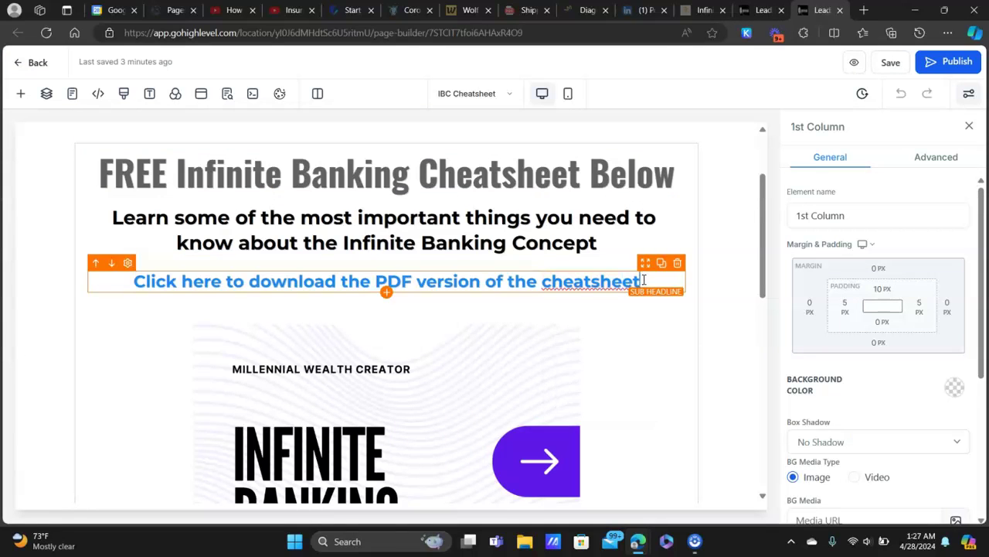
pyautogui.rightClick(628, 285)
pyautogui.moveTo(640, 283); pyautogui.dragTo(140, 292)
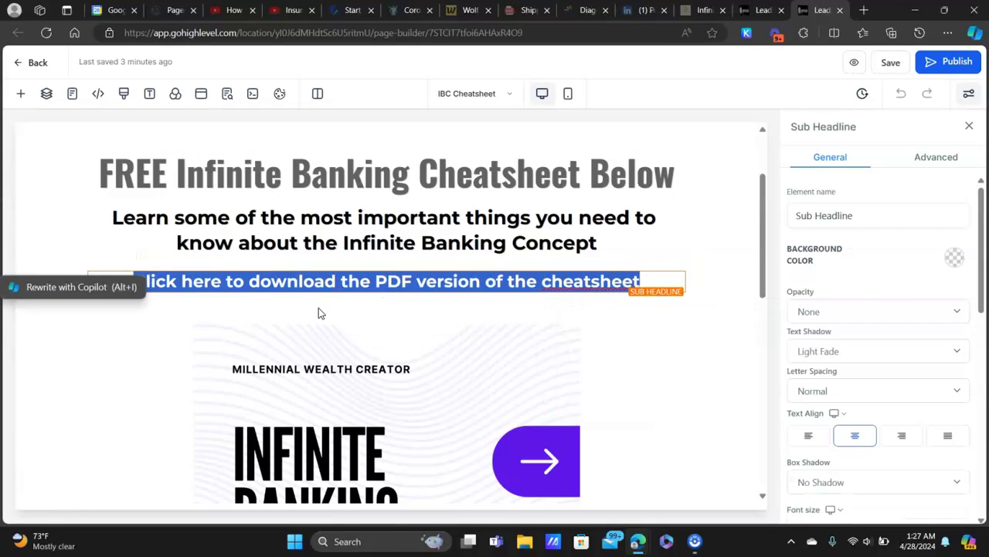
pyautogui.click(272, 158)
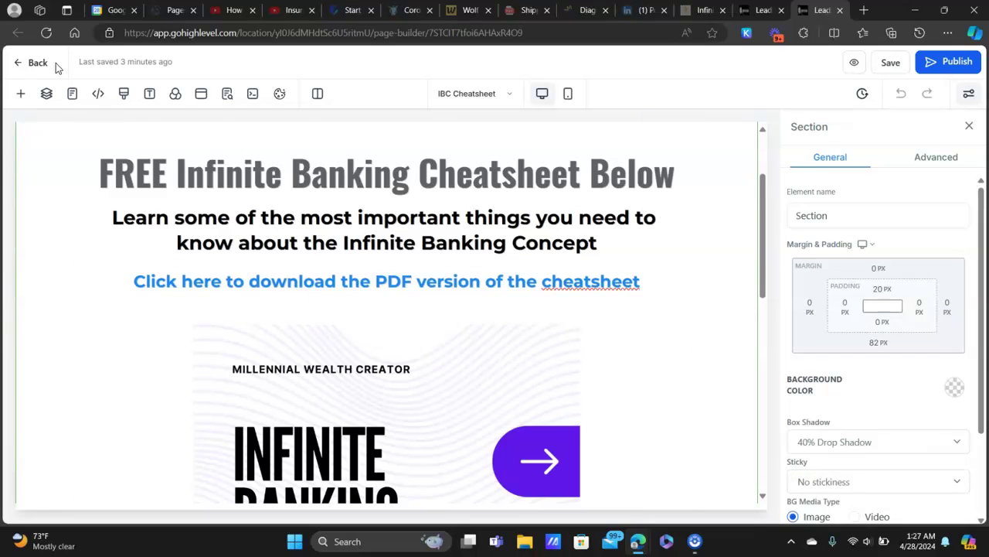
pyautogui.click(48, 34)
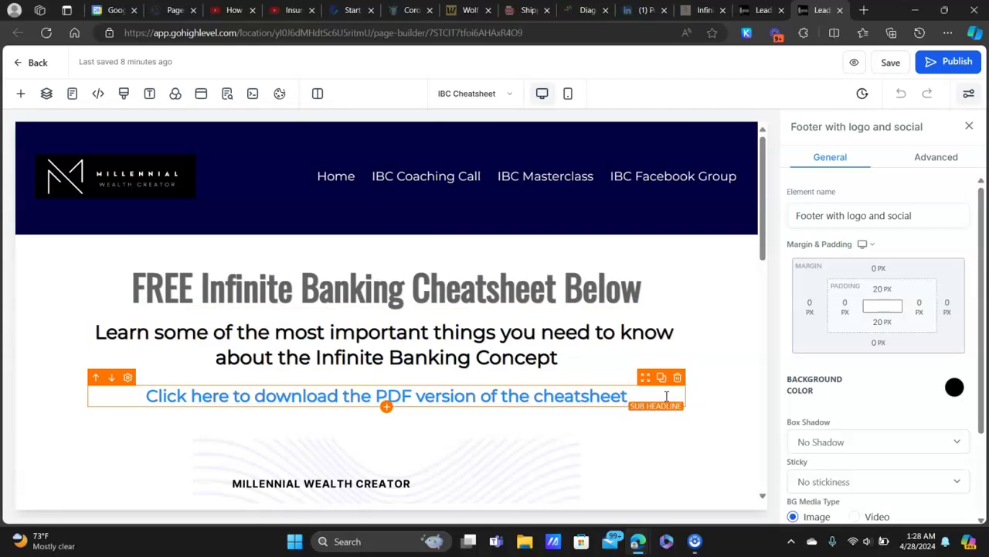
pyautogui.click(632, 395)
pyautogui.moveTo(632, 394); pyautogui.dragTo(481, 395)
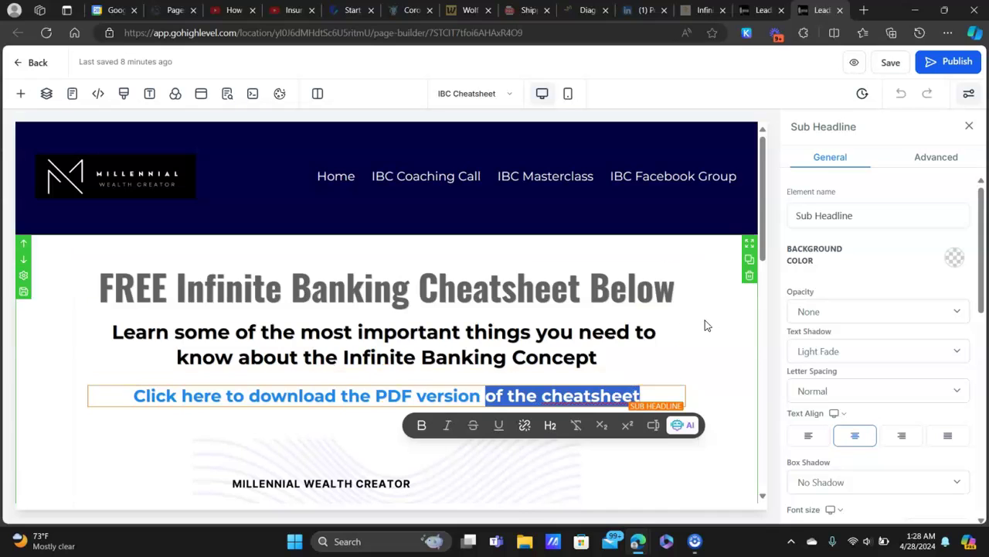
pyautogui.click(611, 350)
pyautogui.scroll(-3, 485, 223)
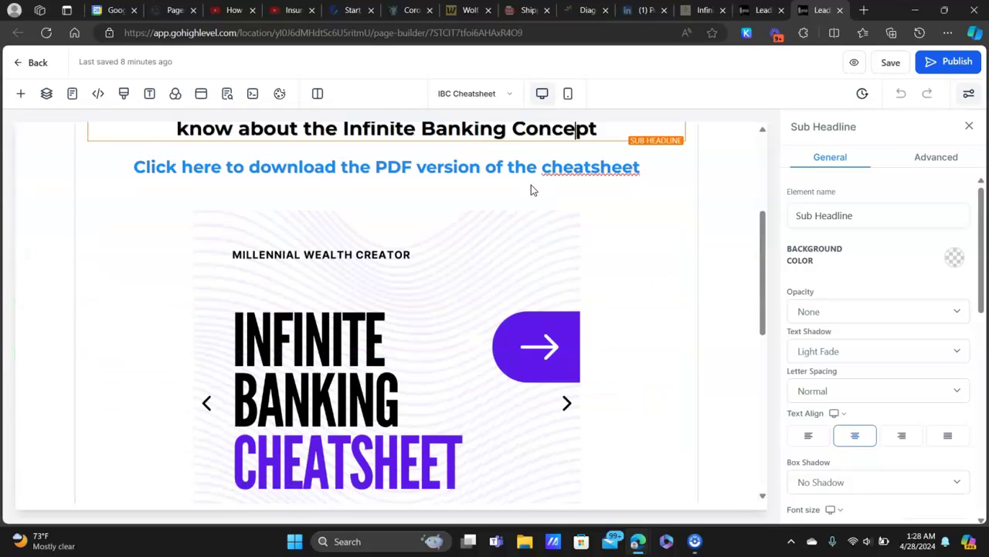
pyautogui.scroll(-3, 530, 190)
pyautogui.scroll(2, 343, 223)
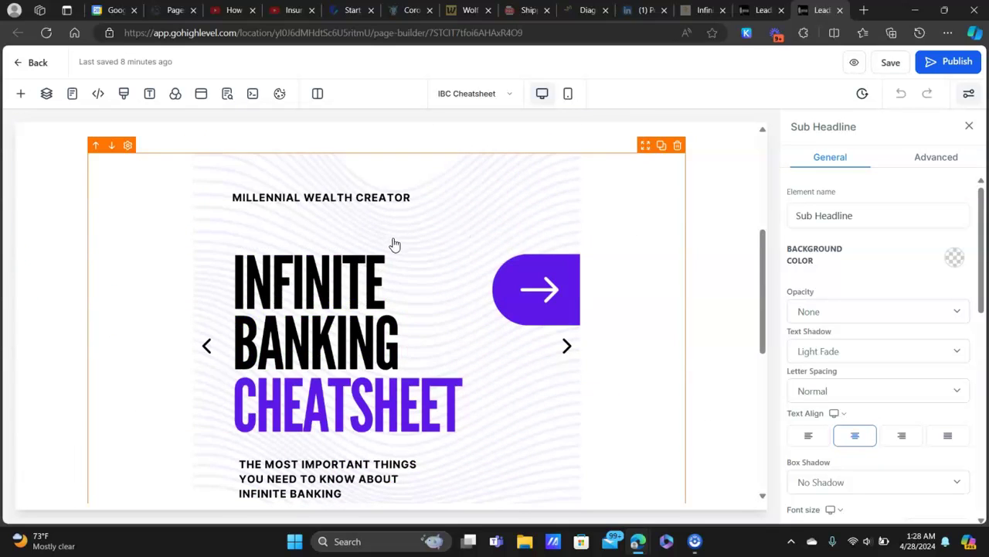
# Preview the page in a new tab and test the slider arrows forward and back to slide 01.
pyautogui.click(852, 63)
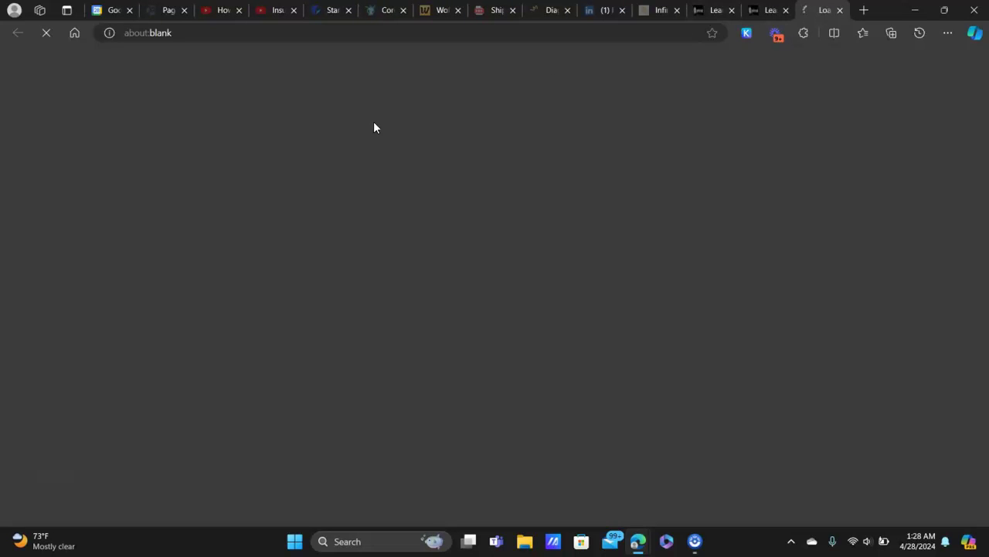
pyautogui.scroll(-3, 667, 338)
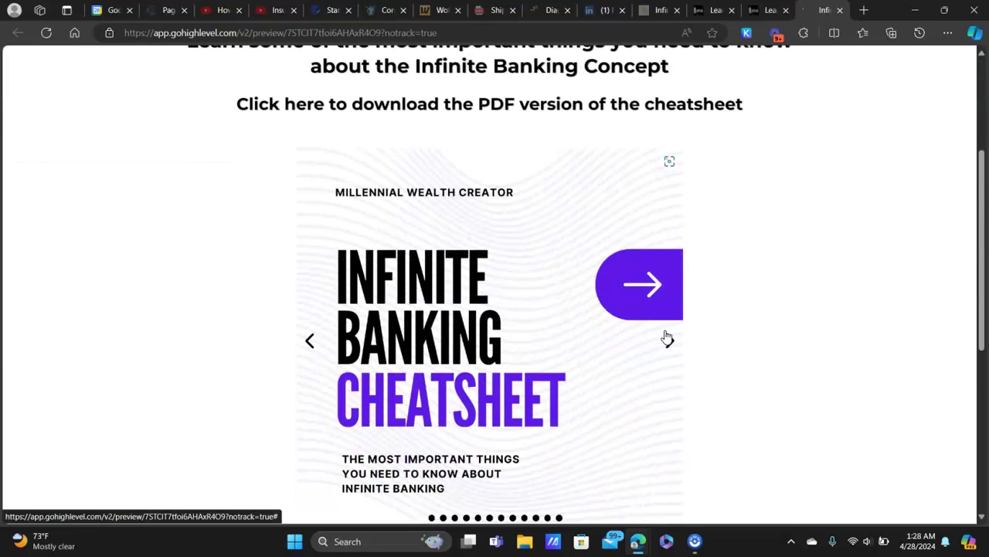
pyautogui.click(669, 270)
pyautogui.click(668, 282)
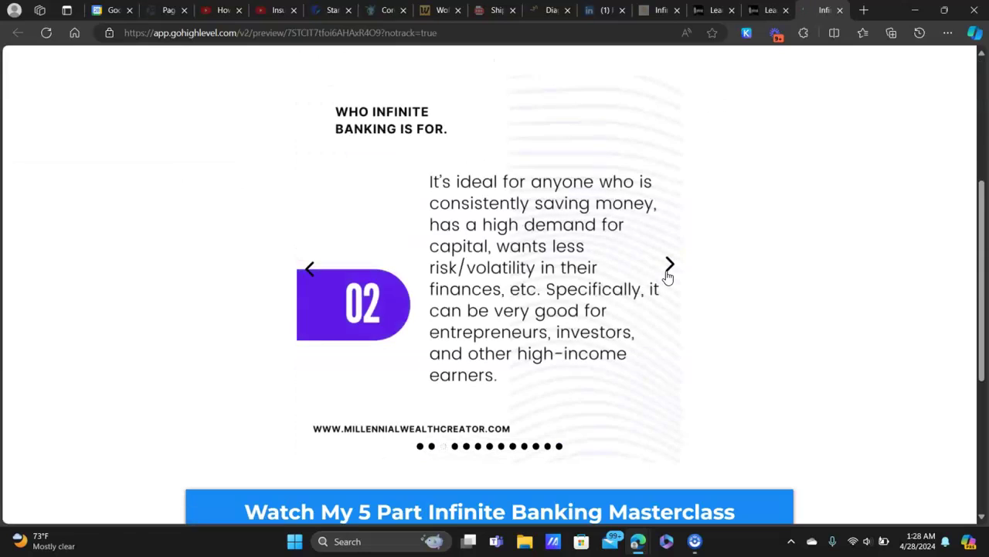
pyautogui.click(667, 280)
pyautogui.click(310, 272)
pyautogui.click(312, 276)
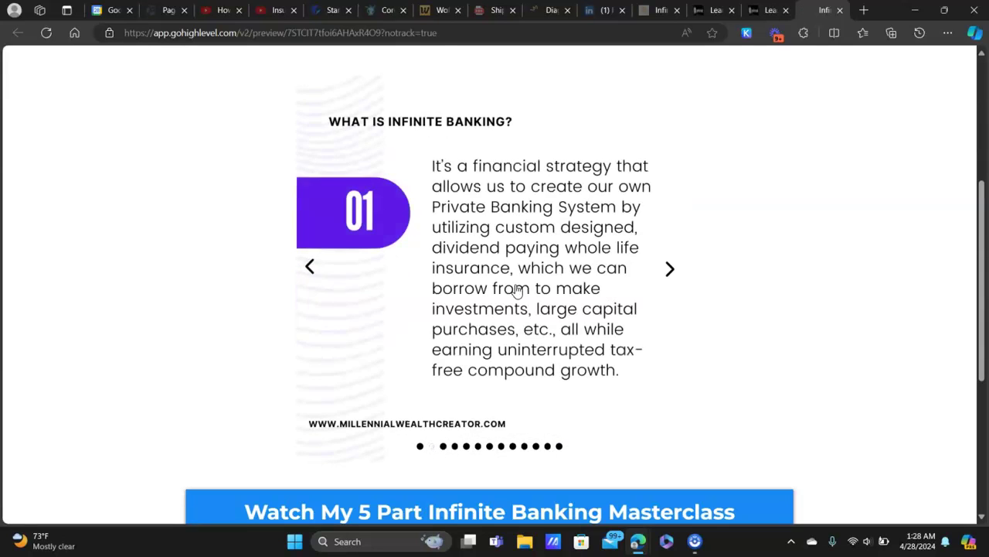
pyautogui.scroll(-3, 619, 291)
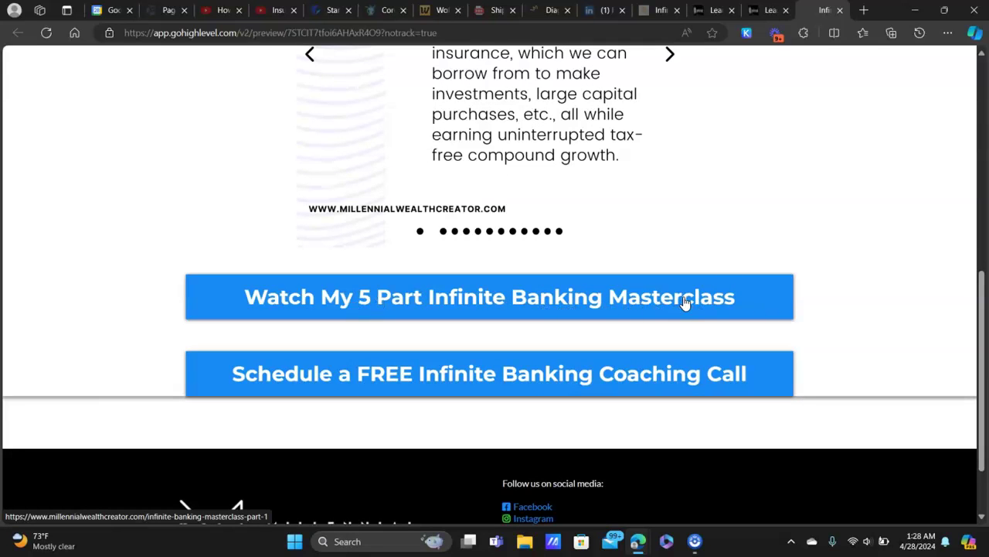
pyautogui.scroll(4, 733, 329)
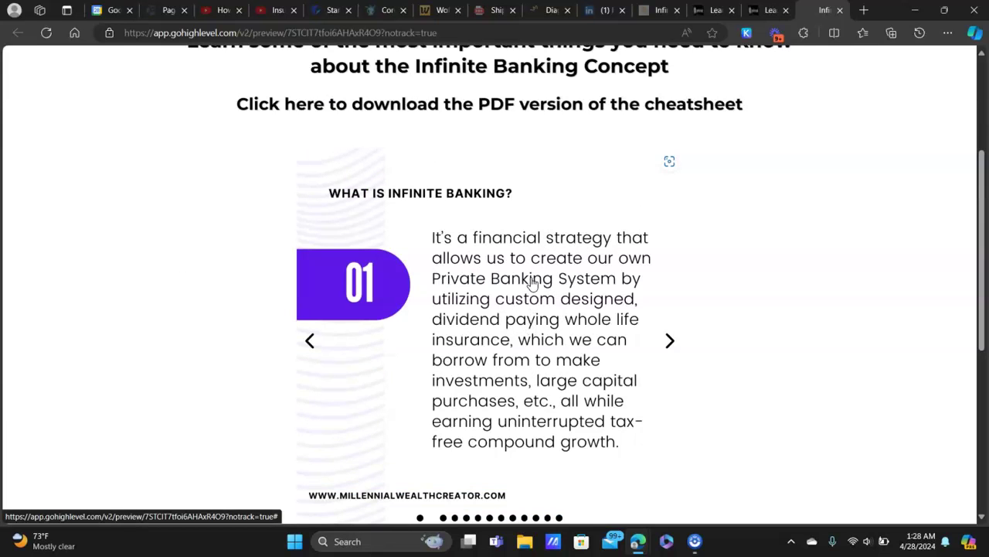
# Advance the slider to slide 04 and open its in-depth training link.
pyautogui.click(671, 340)
pyautogui.click(671, 340)
pyautogui.click(670, 340)
pyautogui.scroll(-2, 641, 351)
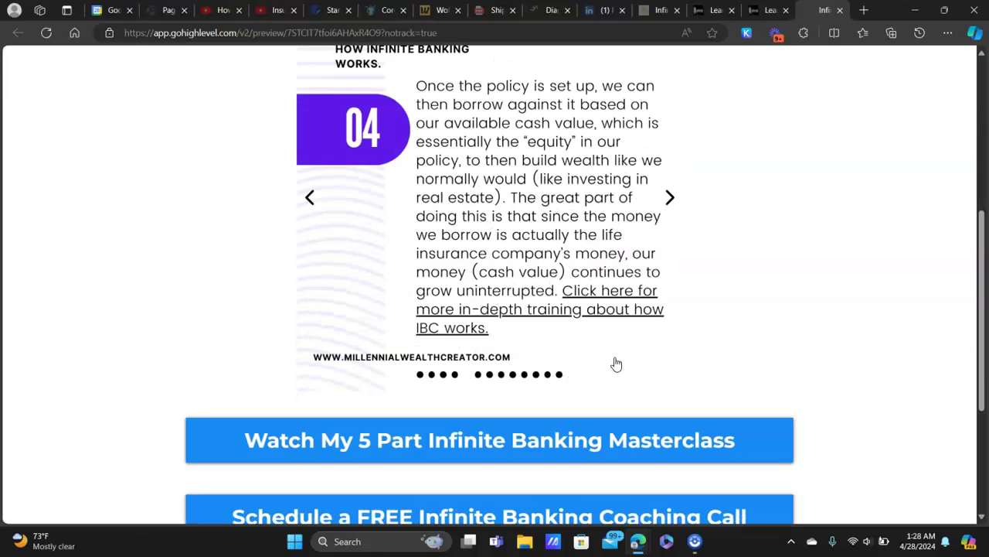
pyautogui.scroll(2, 431, 121)
pyautogui.scroll(-2, 464, 248)
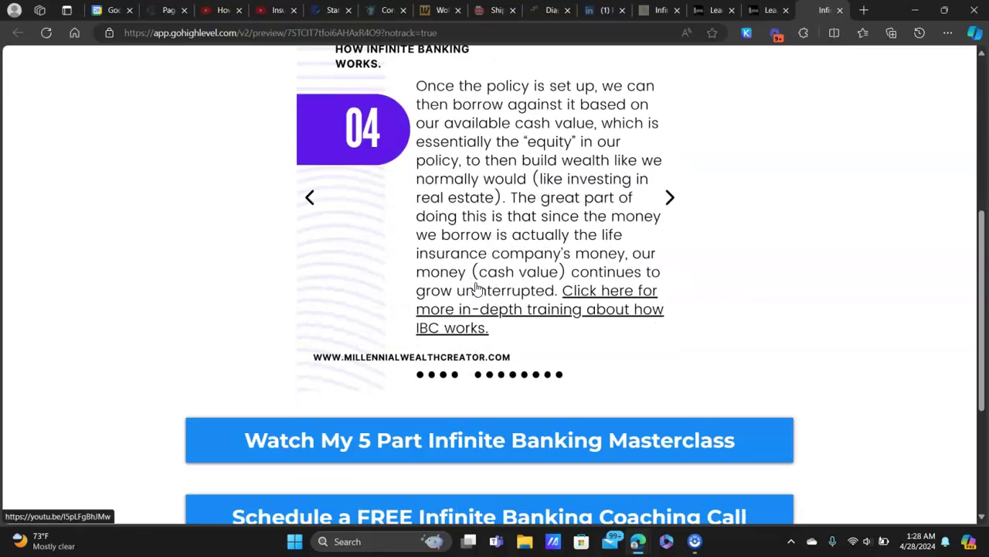
pyautogui.click(587, 296)
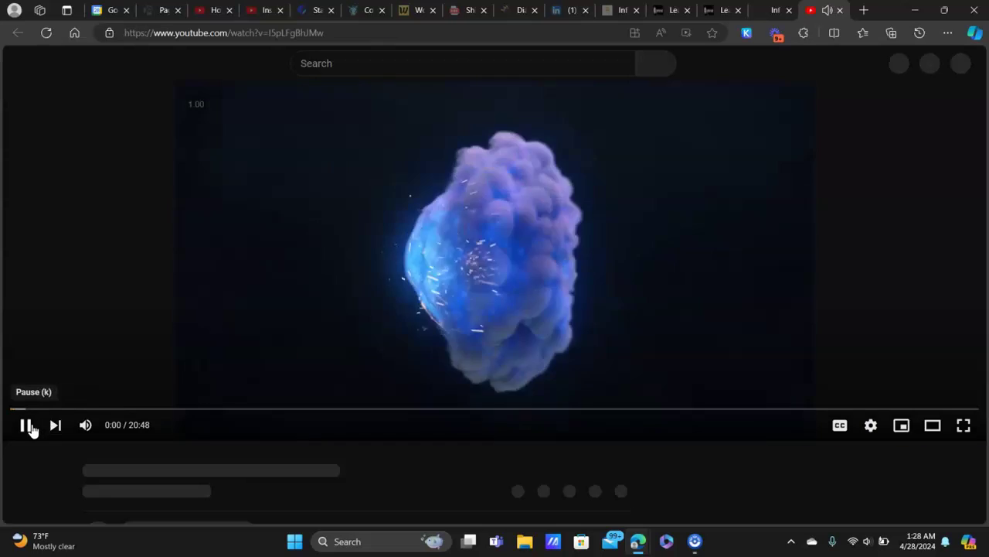
# Pause the YouTube training video and return to the cheatsheet preview tab.
pyautogui.click(27, 425)
pyautogui.click(770, 10)
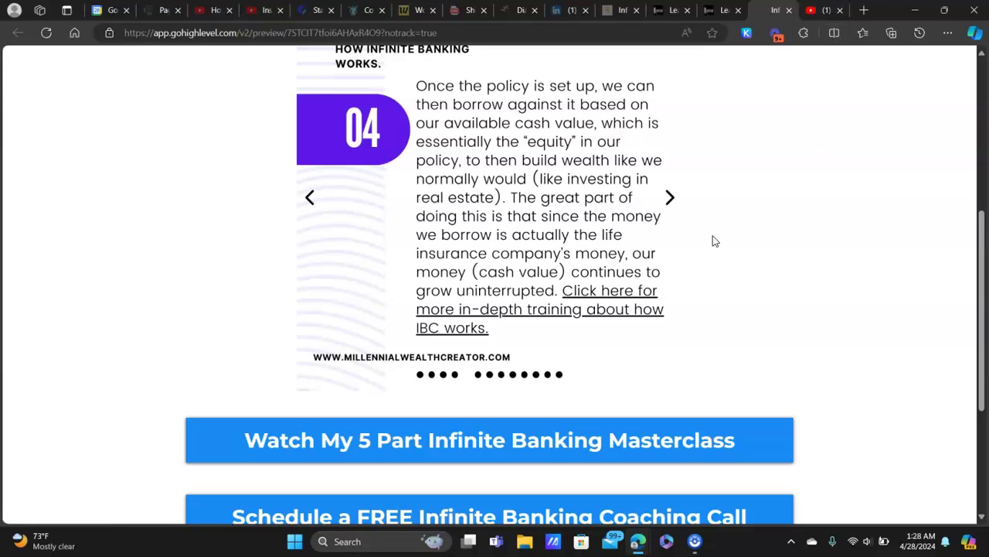
# Check the link options on slide 04's training link, then dismiss them.
pyautogui.rightClick(623, 294)
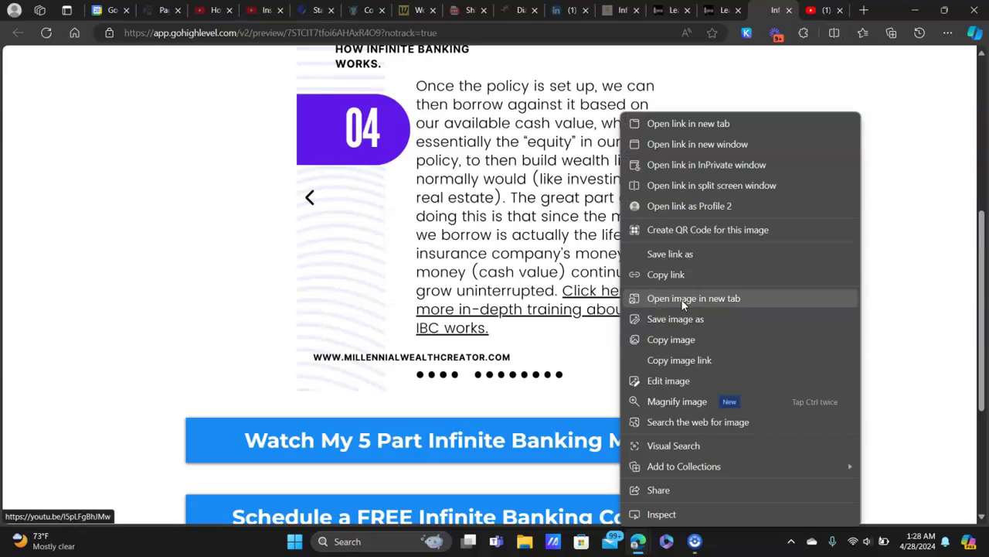
pyautogui.click(913, 187)
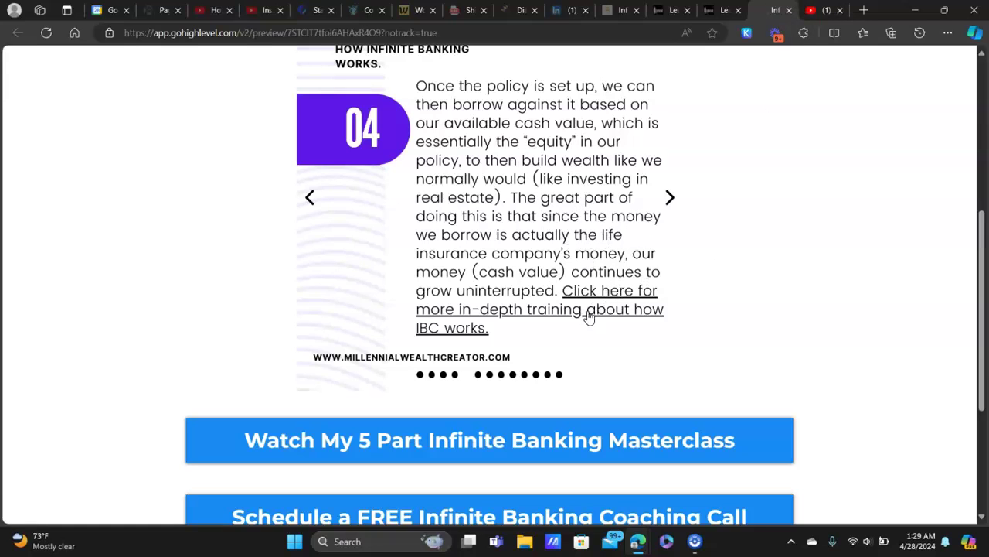
pyautogui.scroll(-1, 684, 208)
pyautogui.scroll(2, 680, 215)
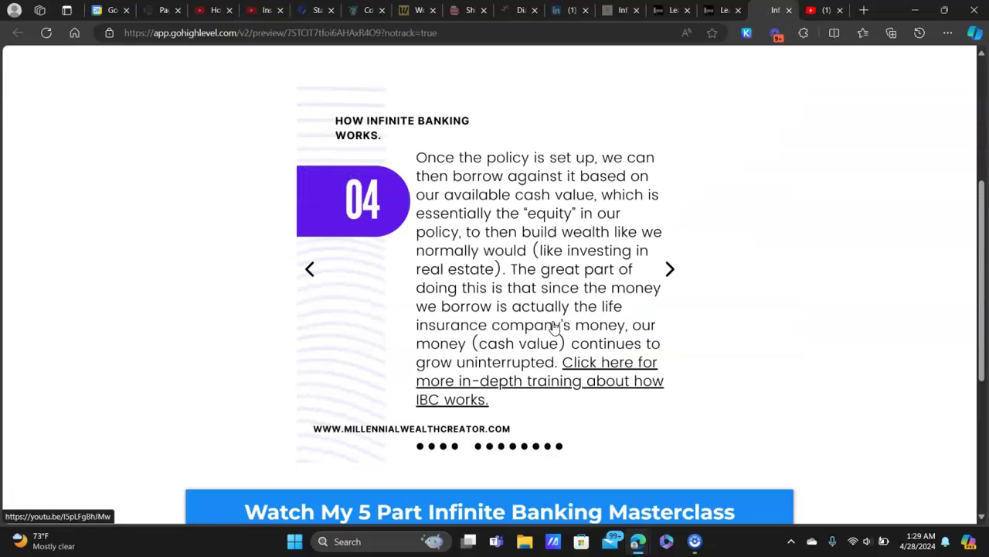
# Advance the slider to the final slide 12 and test its BOOK A CALL link.
pyautogui.click(670, 268)
pyautogui.click(669, 268)
pyautogui.click(669, 268)
pyautogui.click(669, 268)
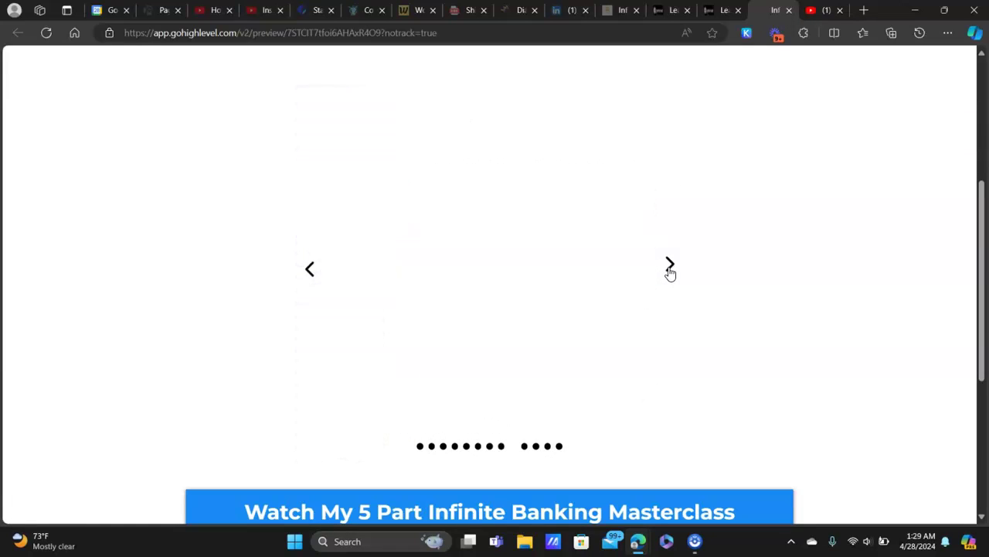
pyautogui.click(669, 268)
pyautogui.click(669, 268)
pyautogui.click(669, 269)
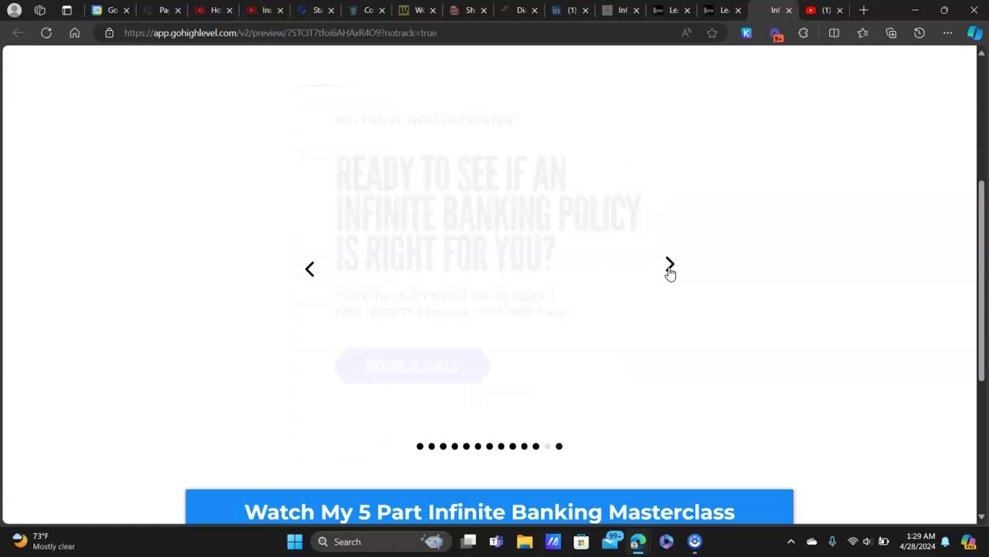
pyautogui.click(448, 368)
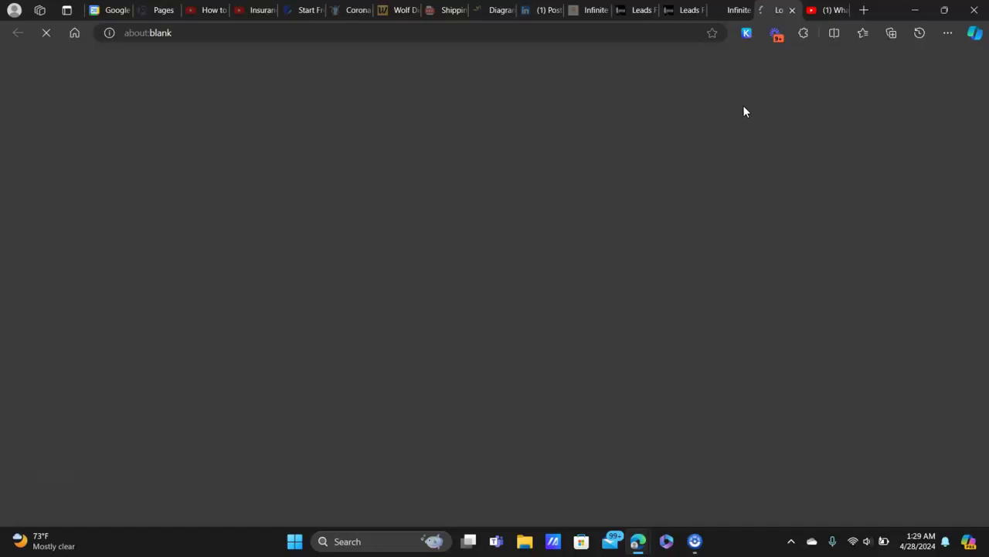
# Close the blank page and YouTube tabs and go back to the IBC Cheatsheet editor.
pyautogui.click(792, 10)
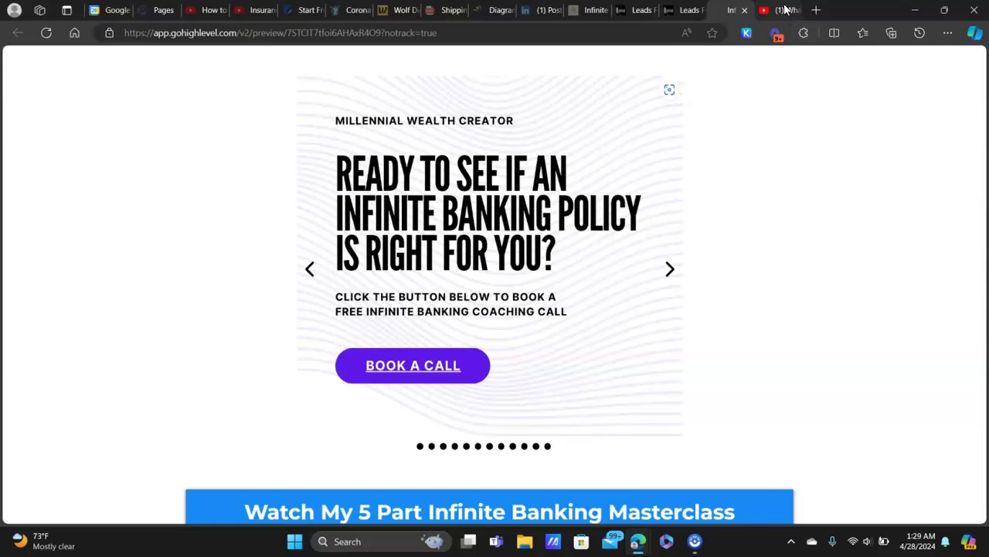
pyautogui.click(784, 9)
pyautogui.click(799, 10)
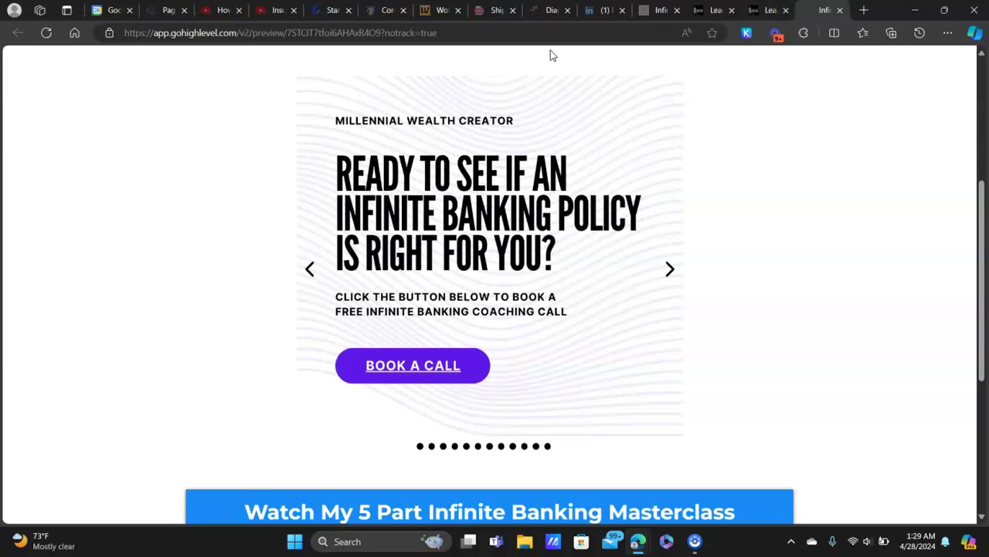
pyautogui.click(769, 10)
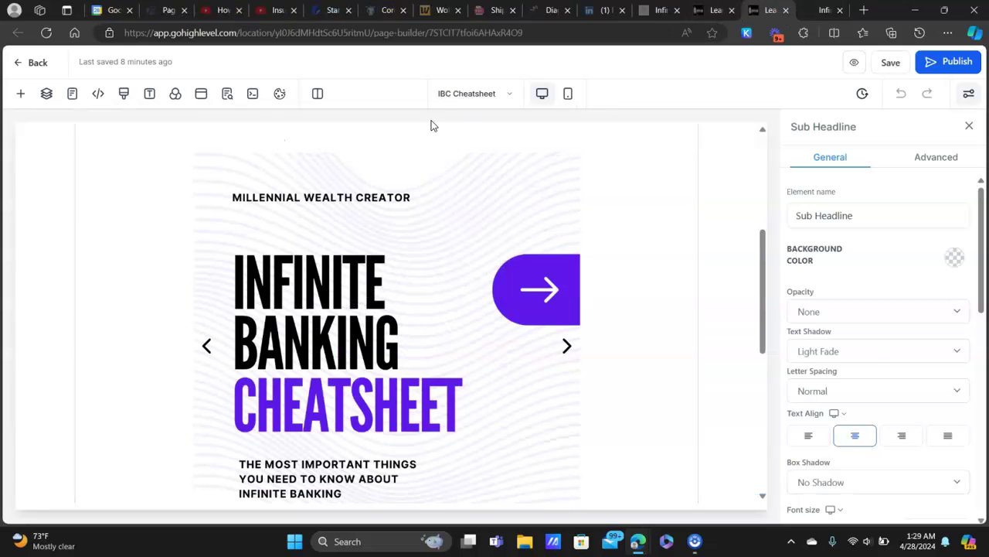
pyautogui.click(715, 10)
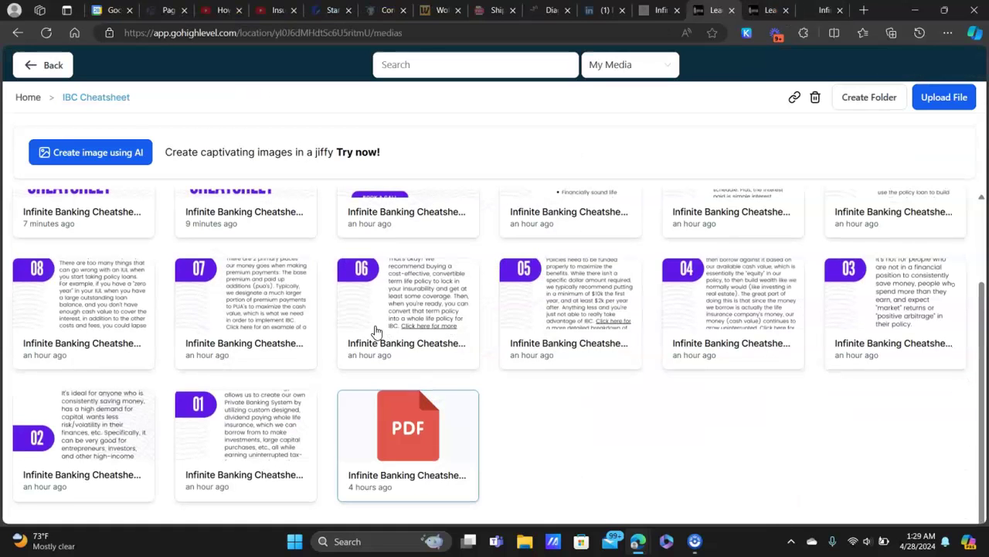
pyautogui.click(36, 94)
pyautogui.click(37, 182)
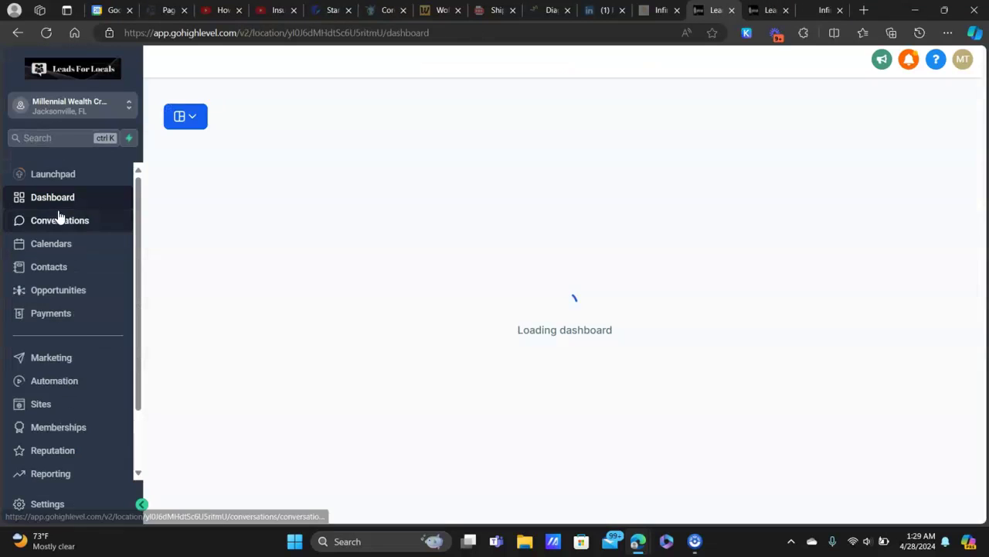
pyautogui.click(40, 403)
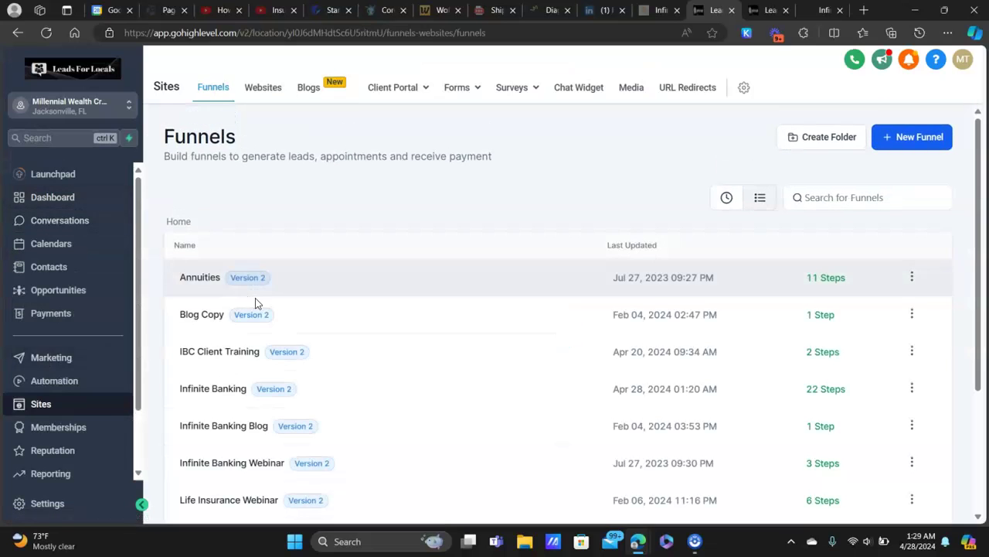
pyautogui.scroll(-1, 263, 305)
pyautogui.click(233, 330)
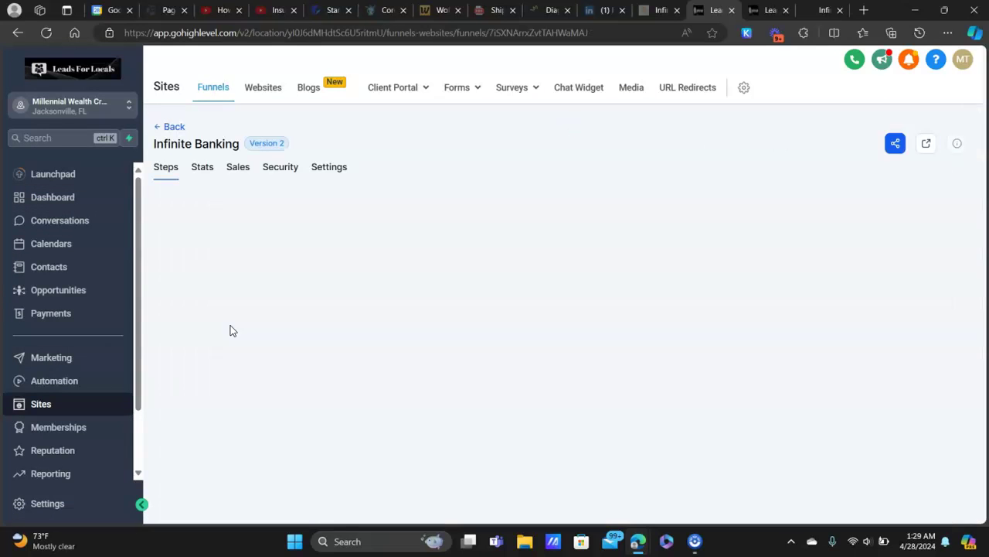
pyautogui.scroll(-5, 280, 305)
pyautogui.scroll(-3, 260, 472)
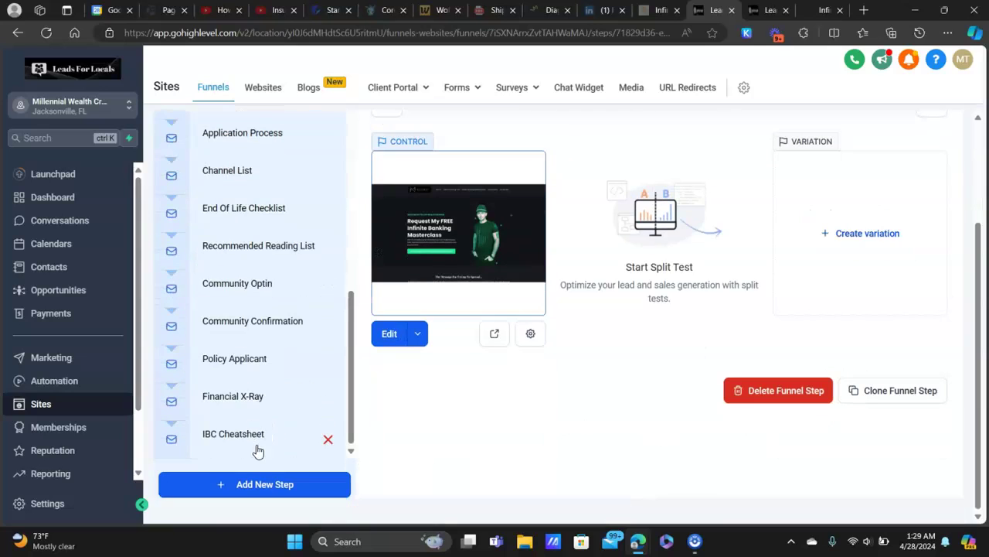
pyautogui.click(768, 10)
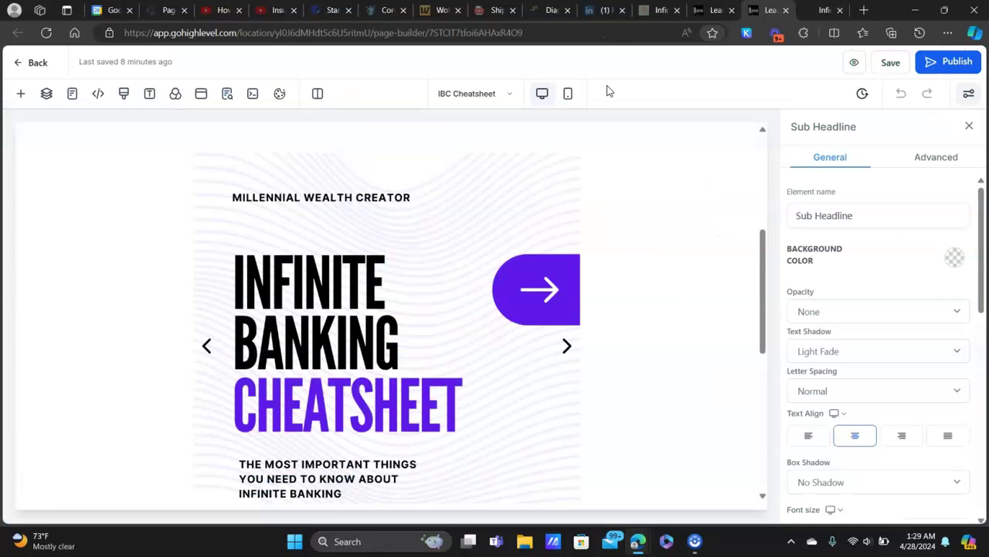
# Close the Sub Headline settings panel.
pyautogui.scroll(4, 372, 232)
pyautogui.scroll(-12, 461, 183)
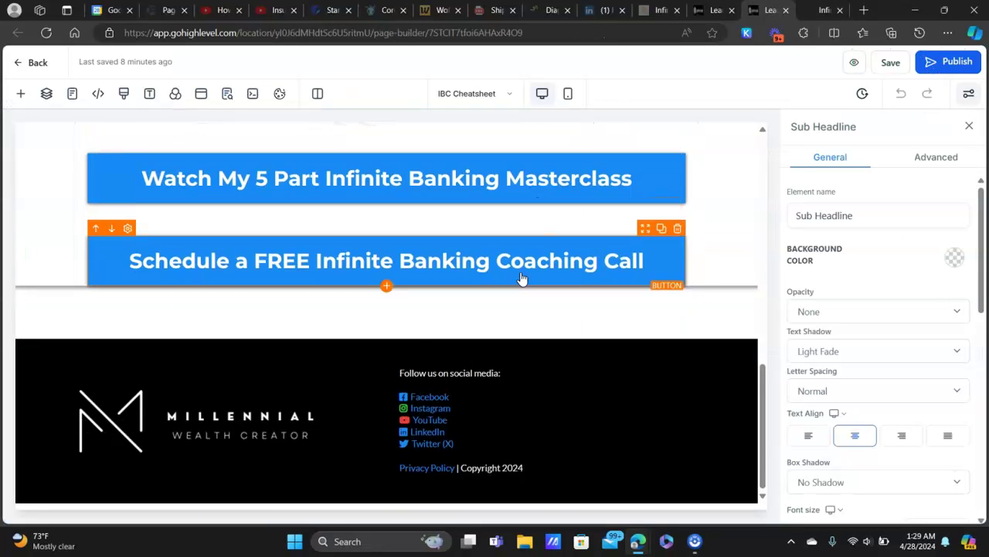
pyautogui.scroll(12, 502, 342)
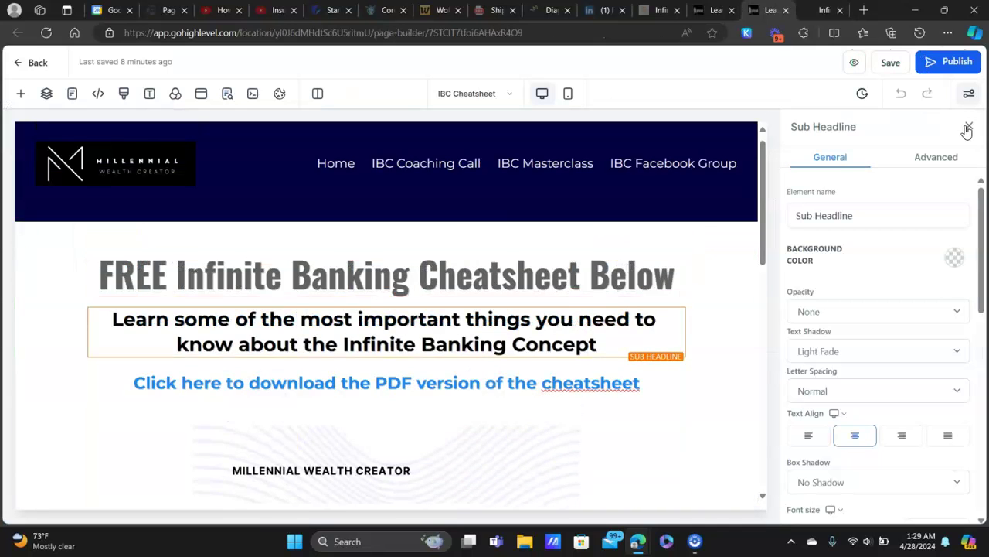
pyautogui.click(968, 128)
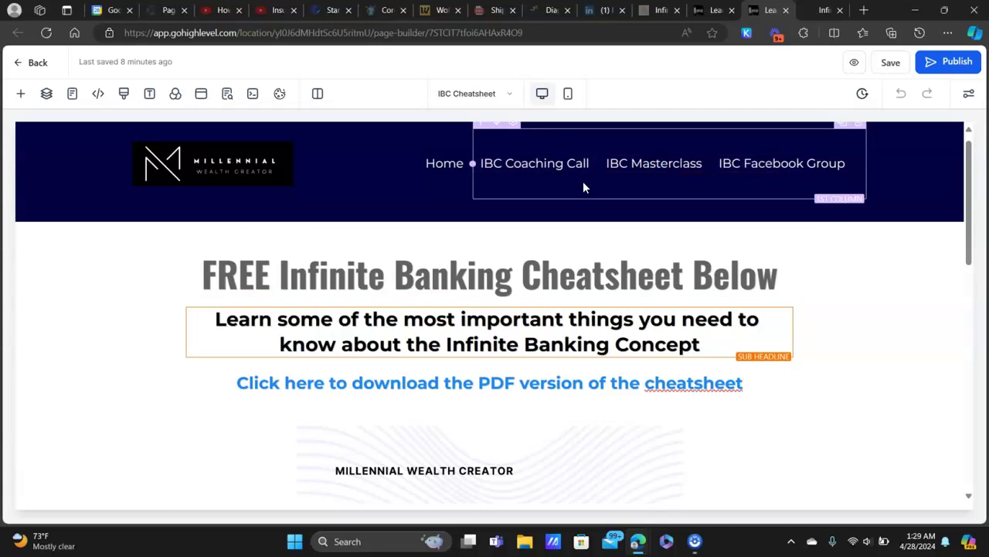
# Open the Add an Element list and browse down to the Blocks and Social categories.
pyautogui.click(668, 173)
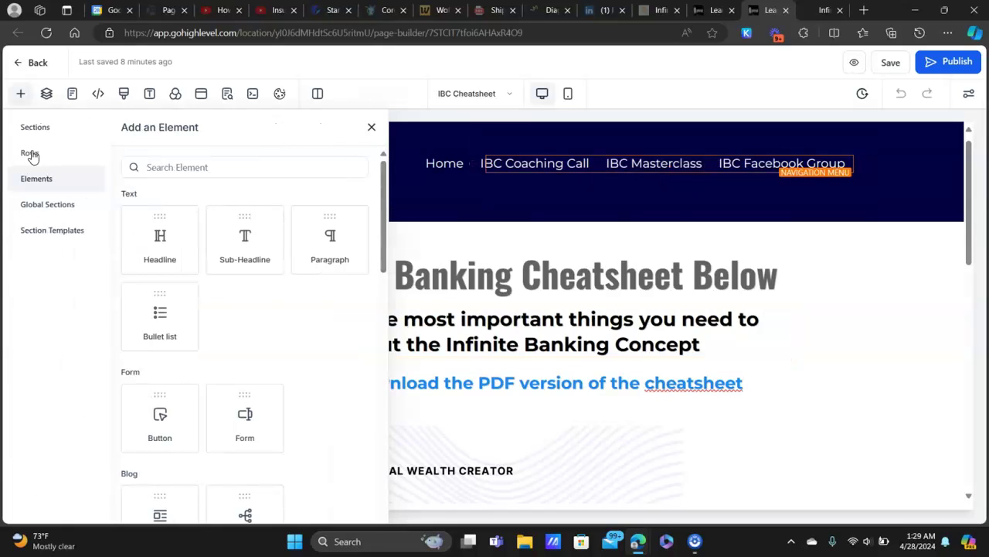
pyautogui.scroll(-3, 249, 247)
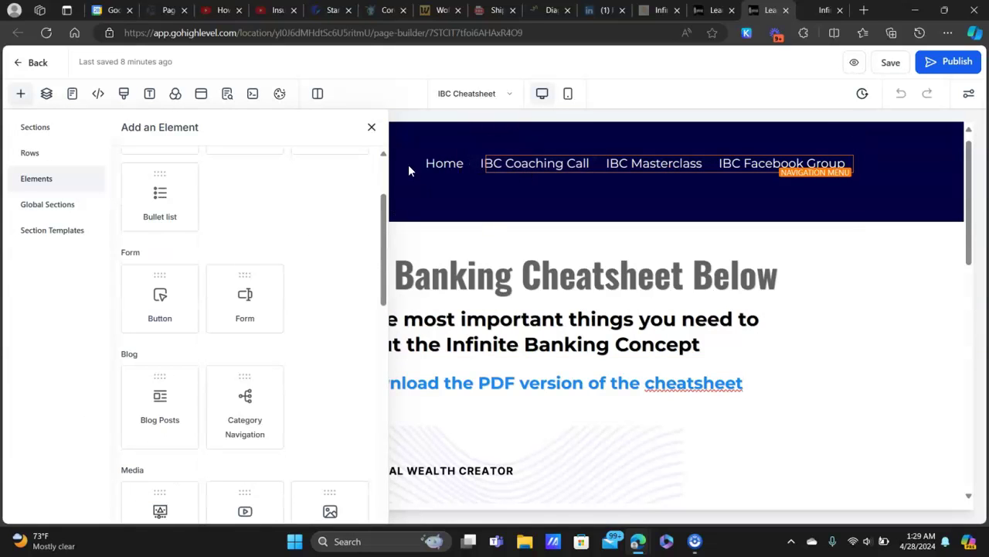
pyautogui.scroll(-4, 224, 256)
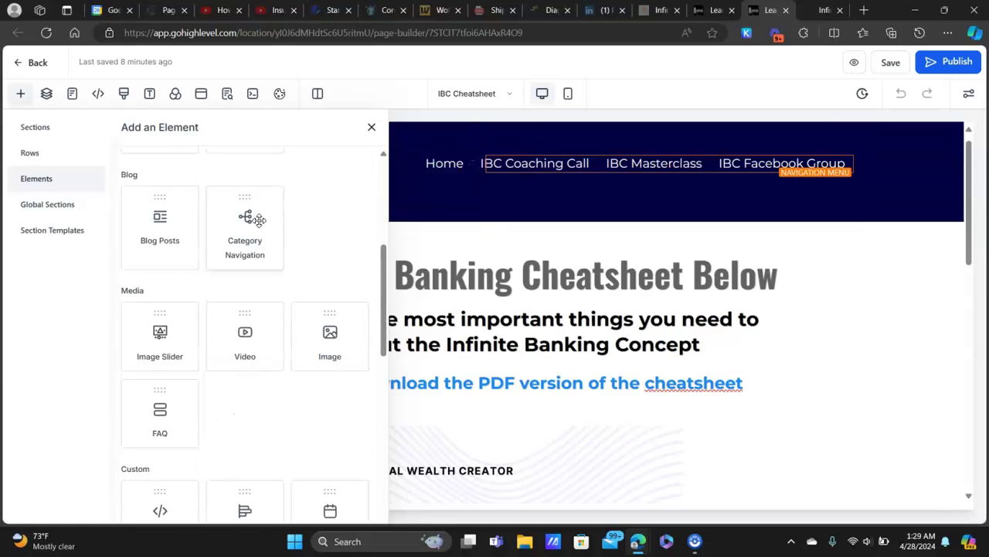
pyautogui.scroll(-1, 206, 251)
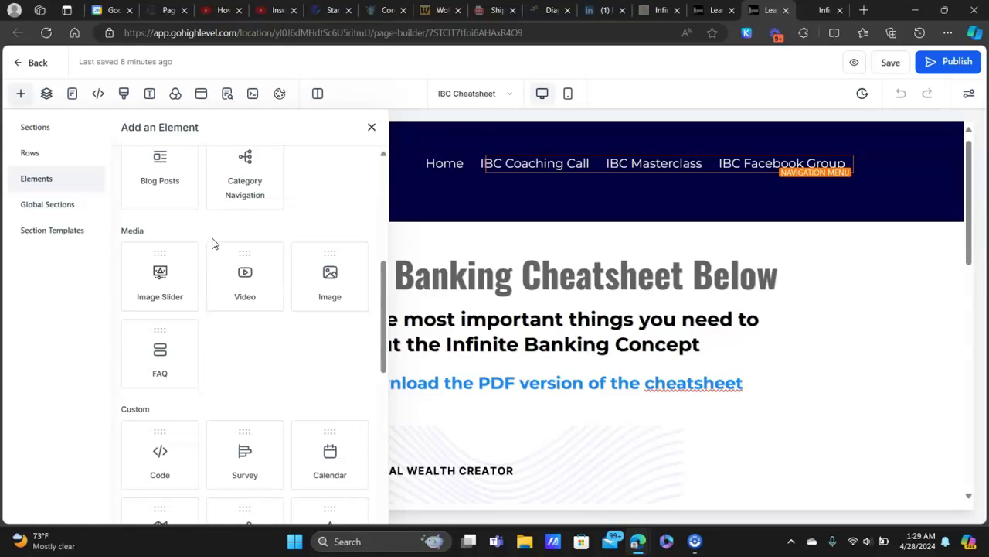
pyautogui.scroll(-2, 216, 241)
pyautogui.scroll(8, 222, 237)
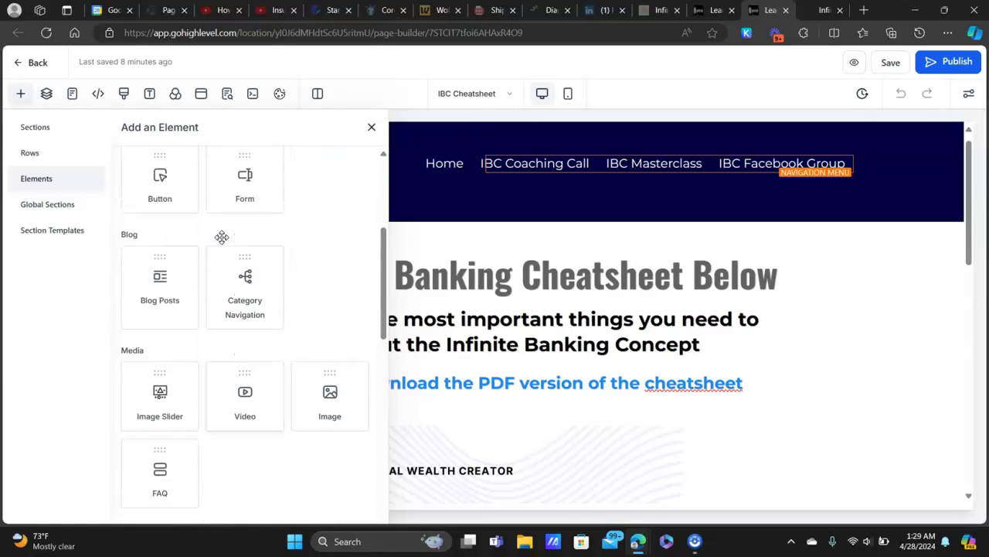
pyautogui.scroll(-12, 247, 237)
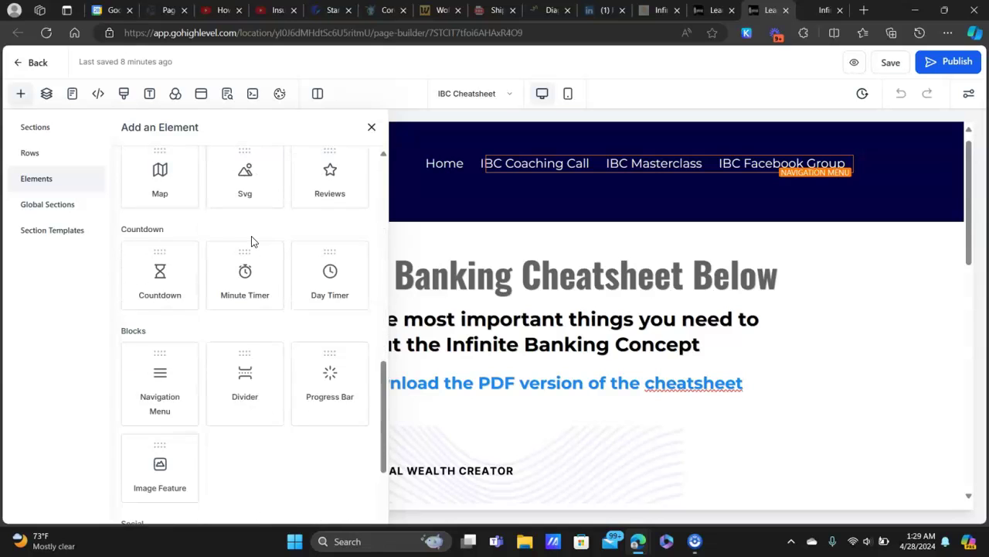
pyautogui.scroll(-2, 253, 240)
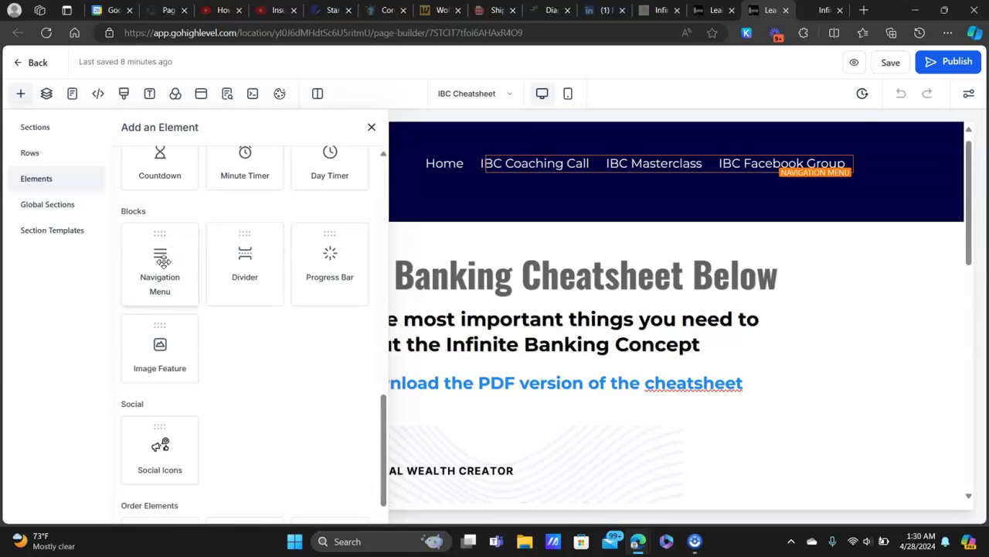
# Select the main headline and close the element list to view the page.
pyautogui.click(643, 264)
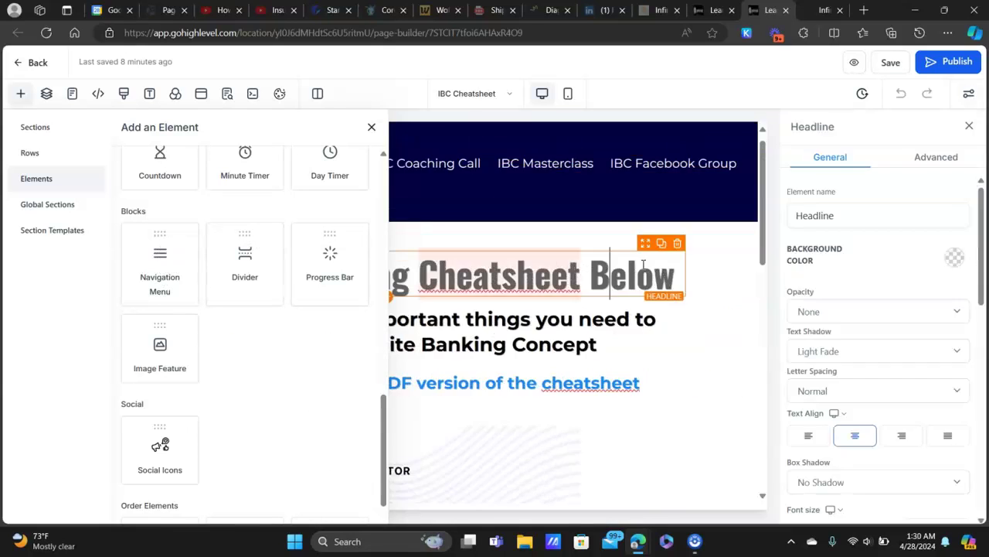
pyautogui.click(371, 129)
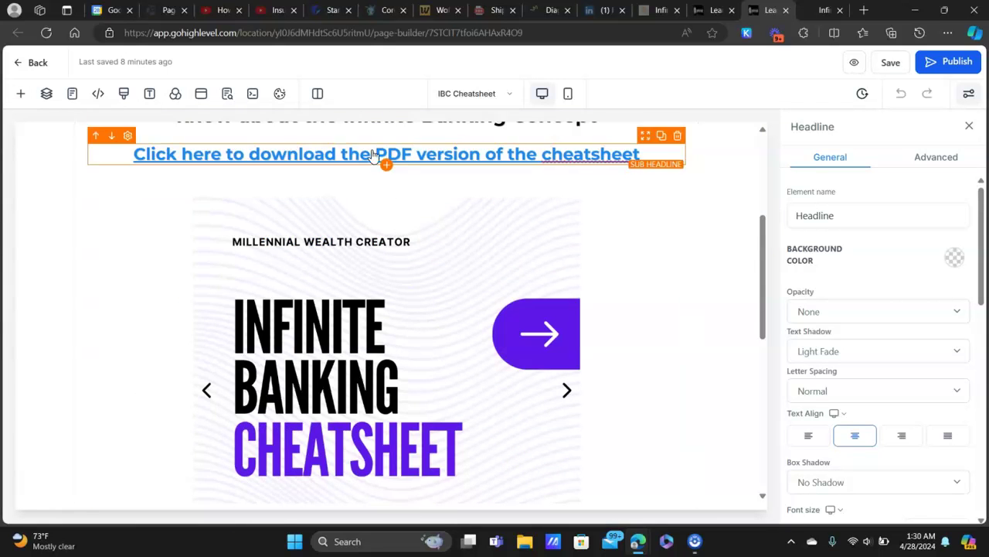
pyautogui.scroll(-4, 402, 178)
pyautogui.scroll(5, 440, 224)
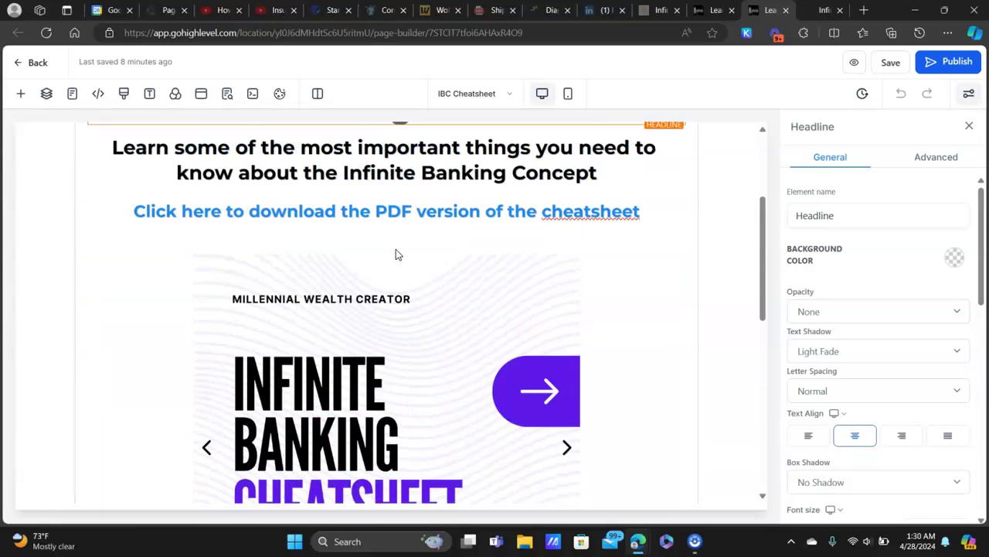
pyautogui.scroll(-6, 398, 248)
pyautogui.scroll(1, 407, 243)
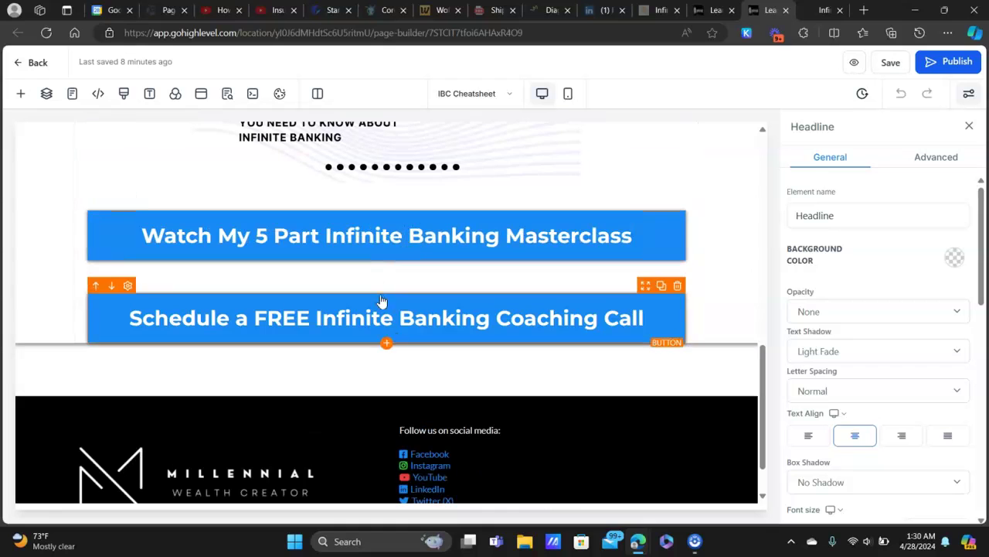
# Add a new element below the coaching-call button, scrolling the list to Media.
pyautogui.click(386, 343)
pyautogui.scroll(-1, 234, 254)
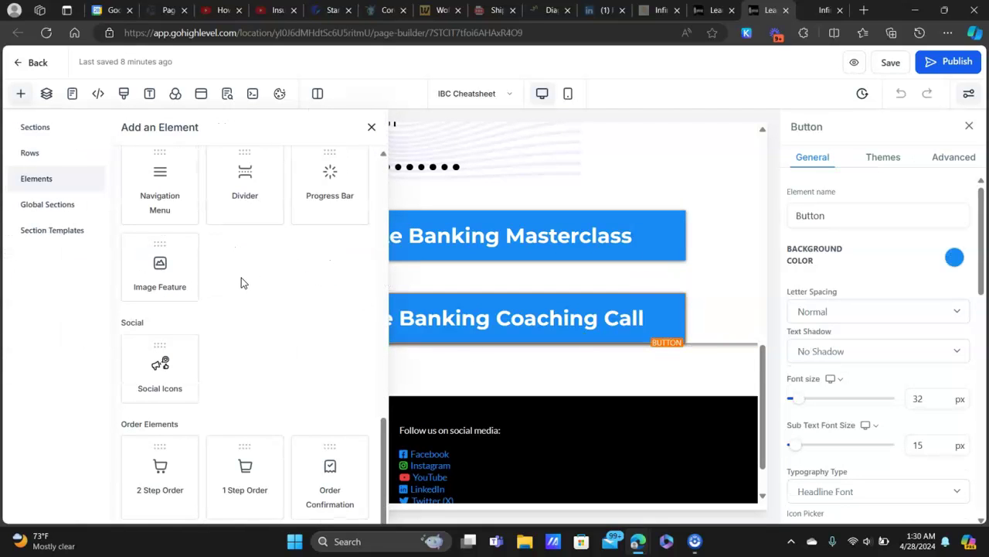
pyautogui.scroll(2, 256, 286)
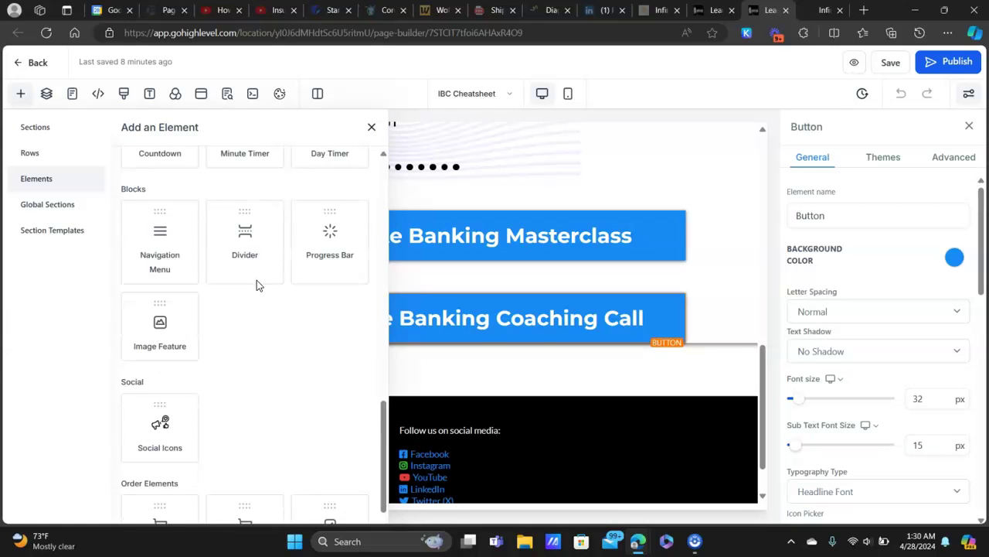
pyautogui.scroll(5, 254, 281)
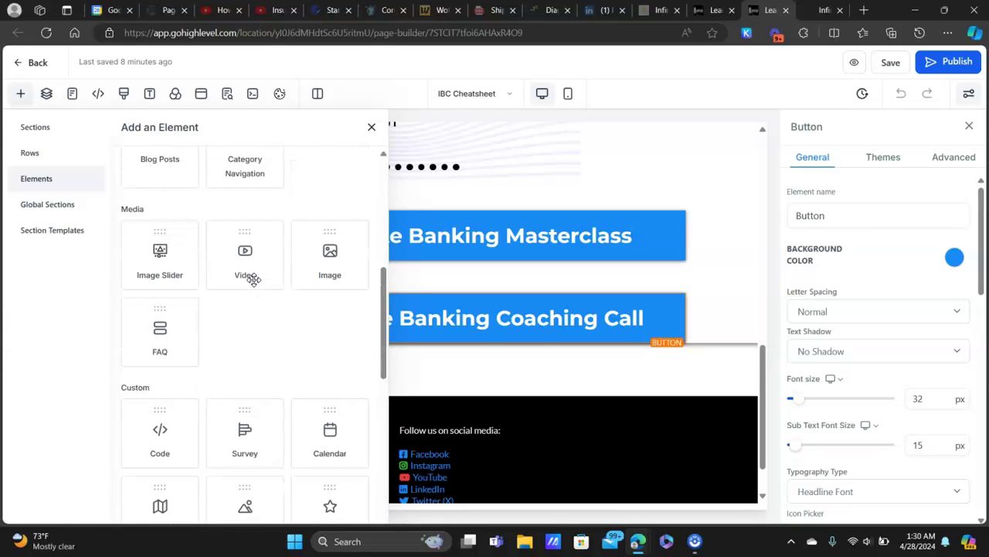
# Insert an image slider below the coaching-call button and open Slide 1's image picker.
pyautogui.click(163, 252)
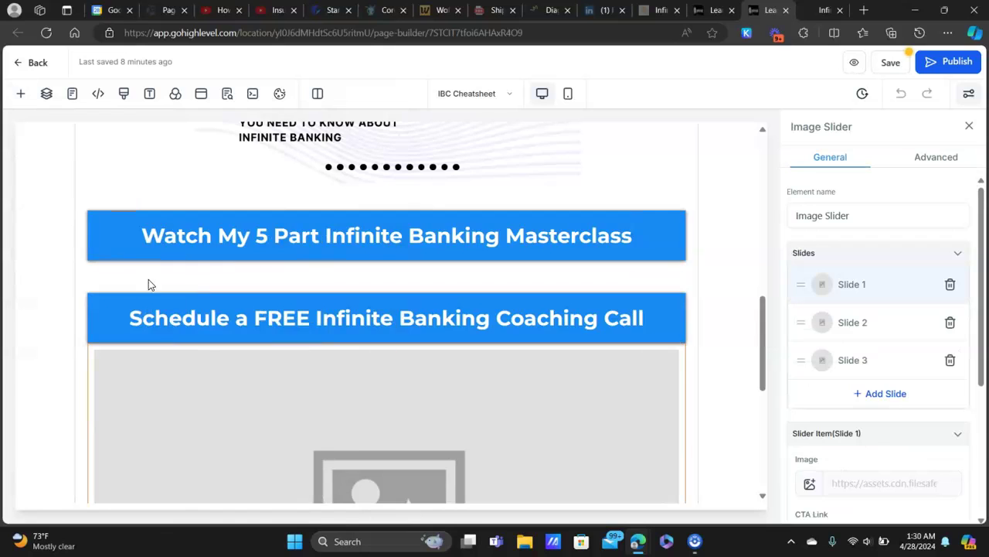
pyautogui.scroll(-2, 151, 284)
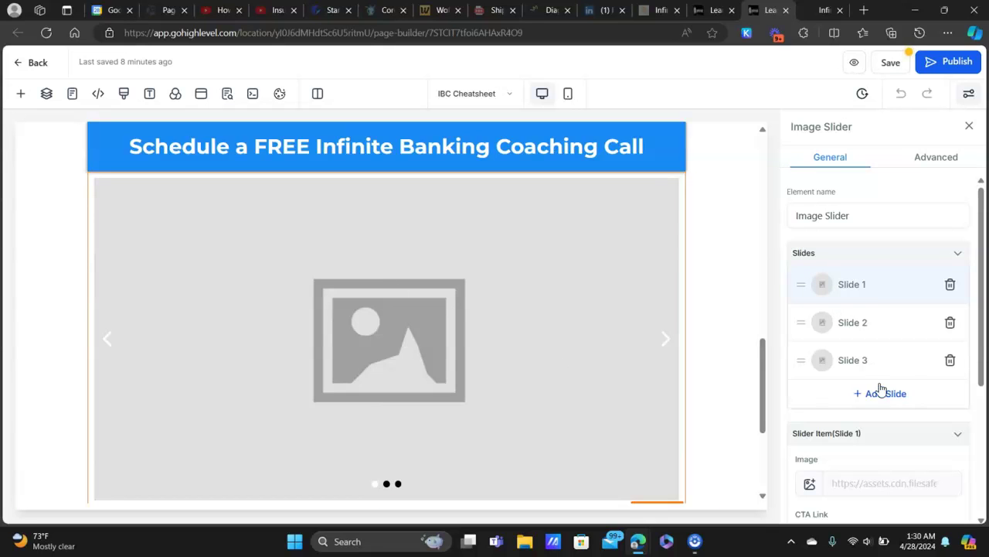
pyautogui.scroll(-2, 854, 292)
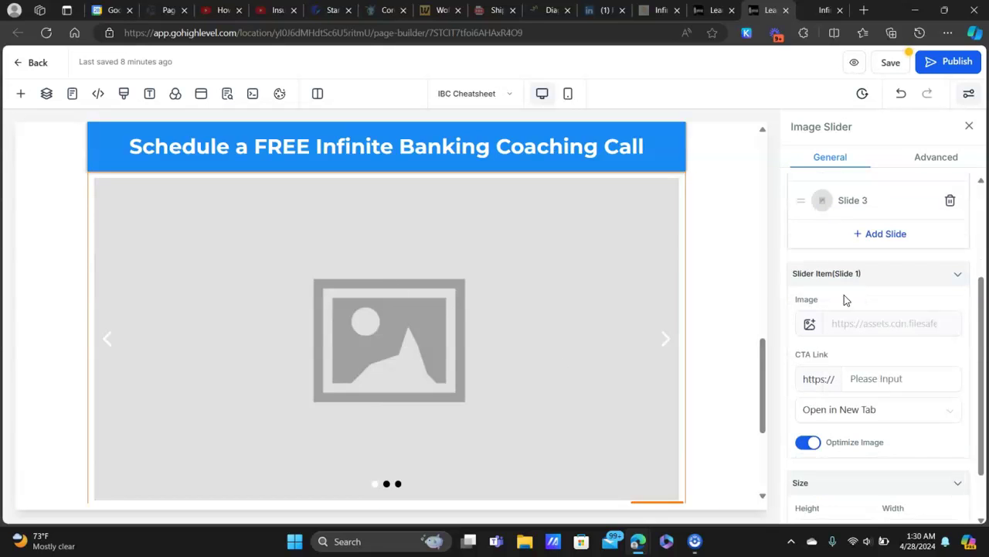
pyautogui.click(810, 323)
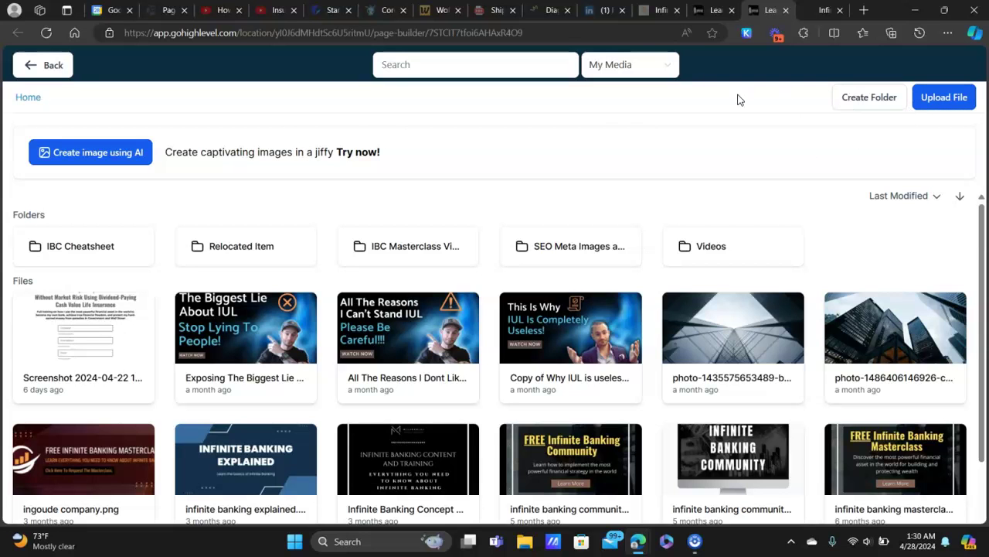
# Open canva.com in a new browser tab.
pyautogui.click(863, 11)
pyautogui.write('canva')
pyautogui.press('Return')
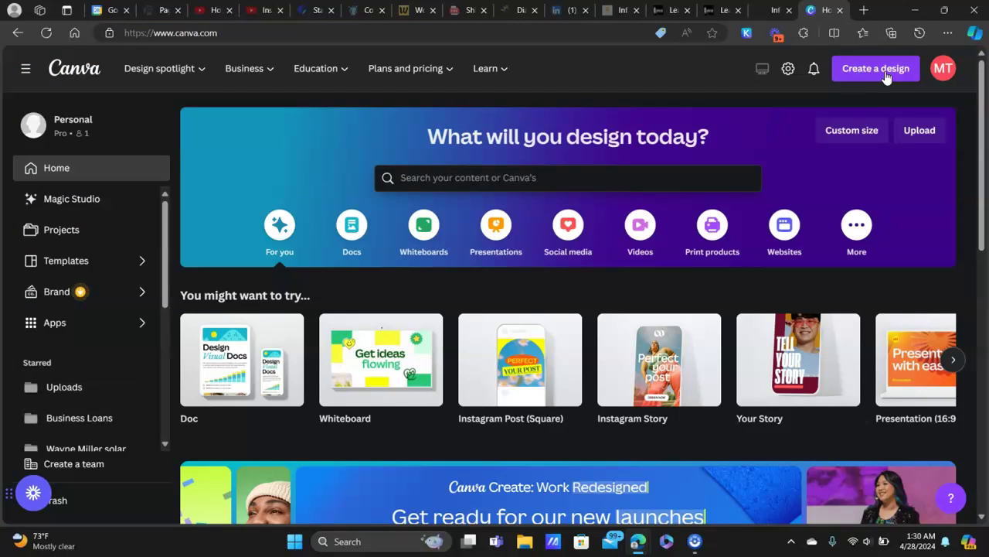
# Open the Infinite Banking Cheatsheet design and its Share > Download settings.
pyautogui.scroll(-5, 488, 206)
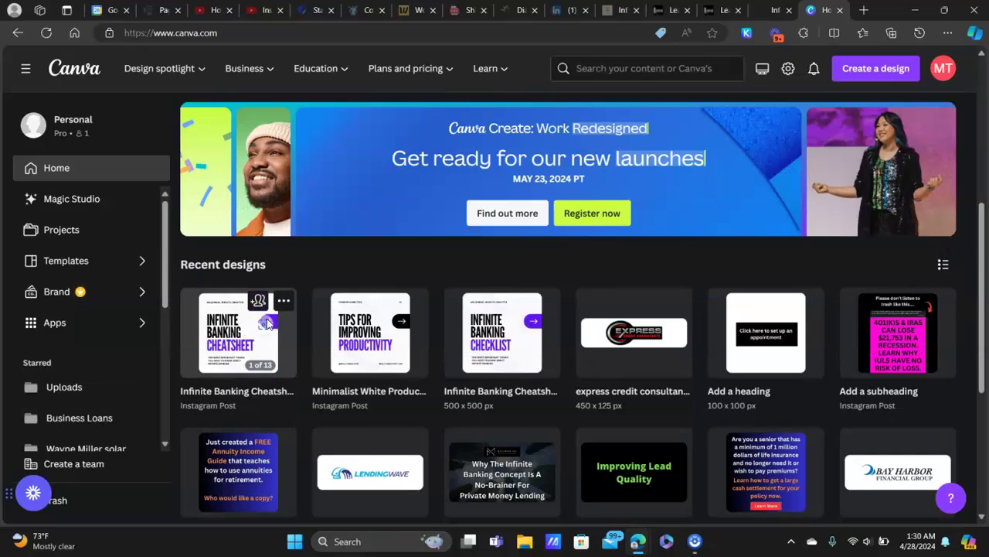
pyautogui.click(267, 323)
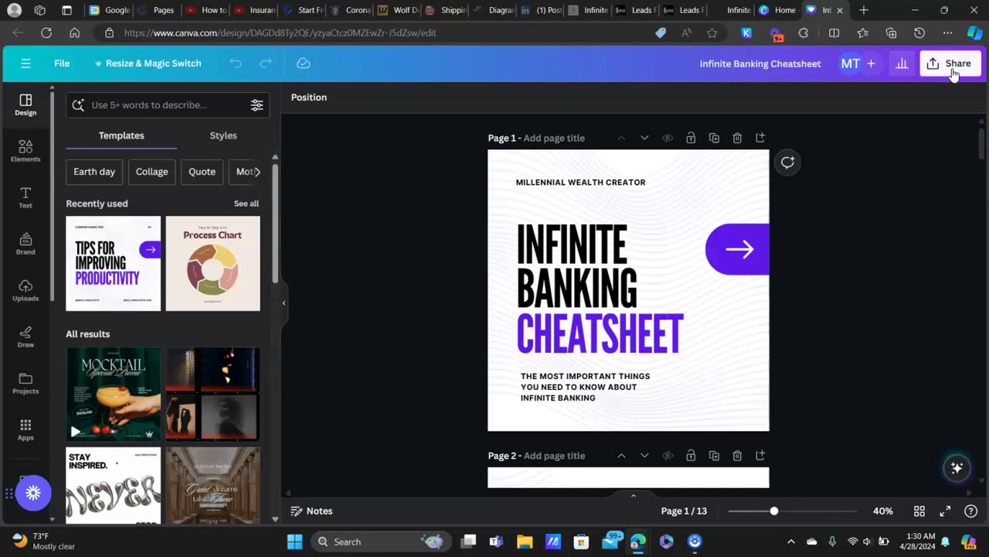
pyautogui.click(951, 67)
pyautogui.click(825, 405)
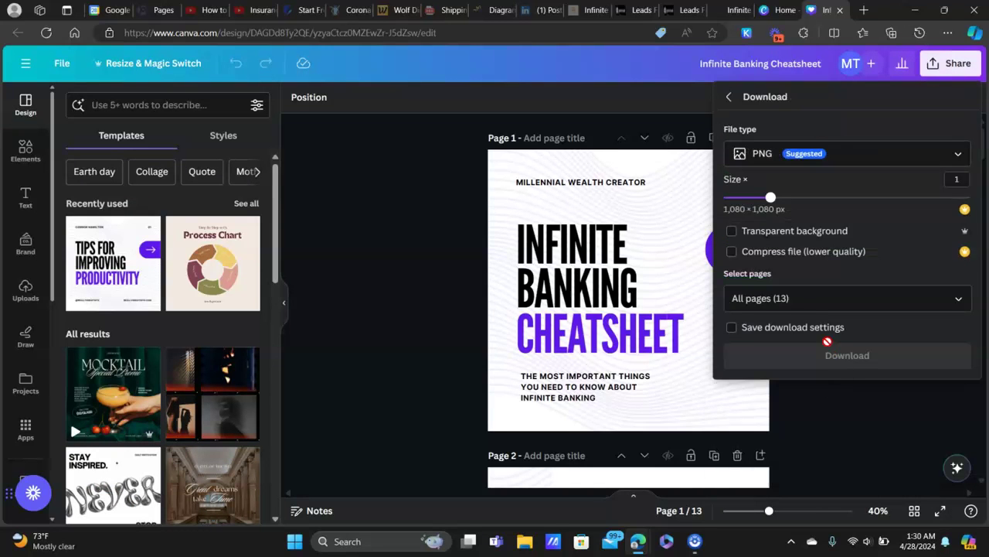
# Limit the PNG download to Page 1 only, then switch to the preview tab.
pyautogui.click(957, 306)
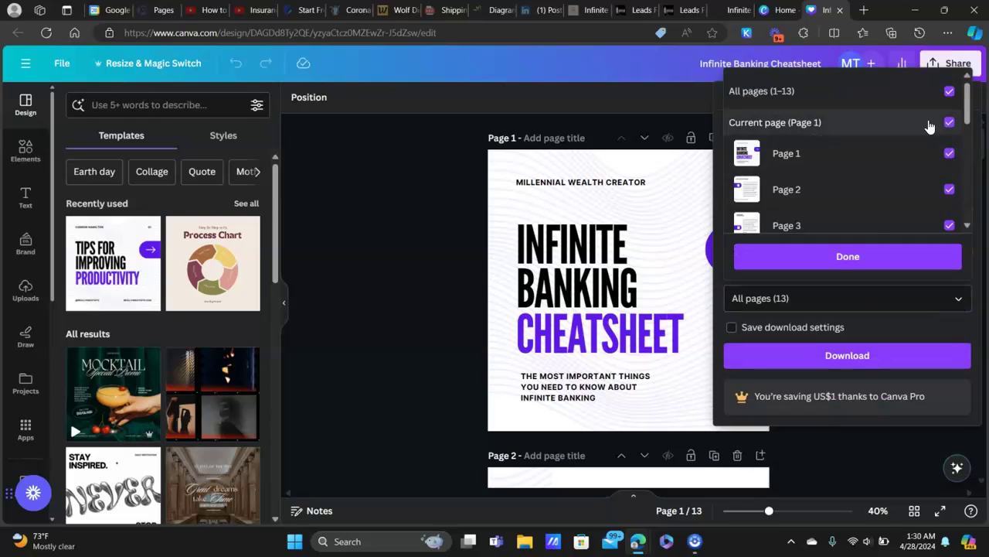
pyautogui.click(849, 257)
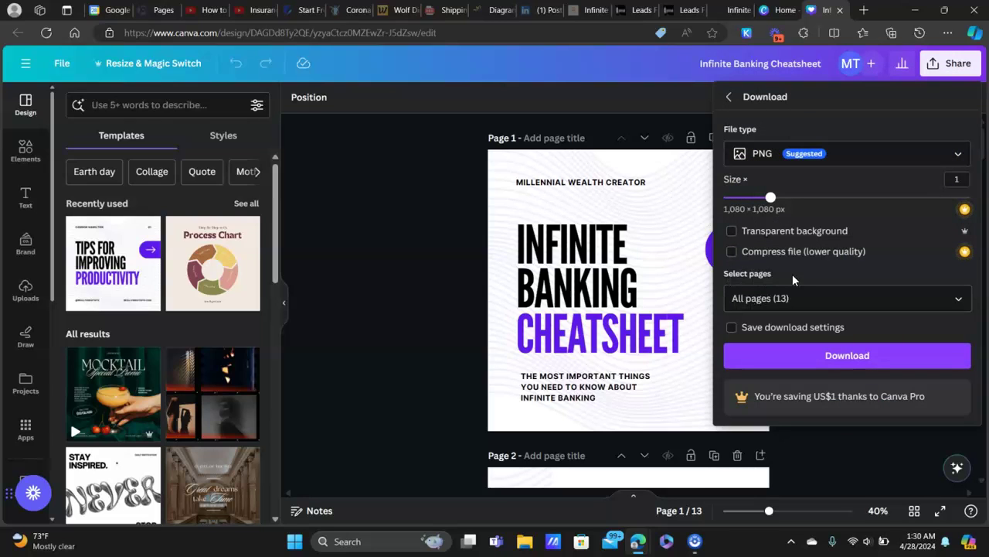
pyautogui.click(955, 305)
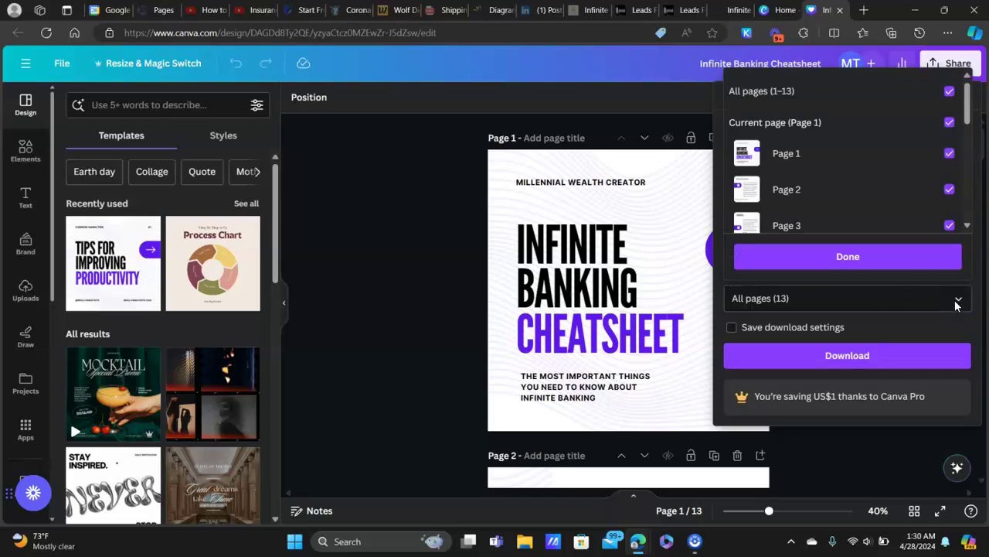
pyautogui.click(949, 91)
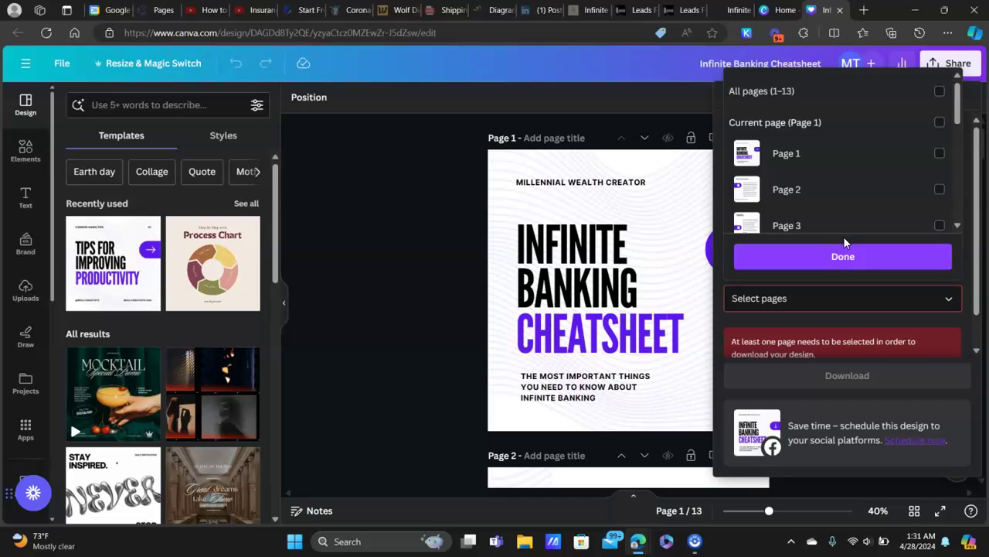
pyautogui.click(943, 154)
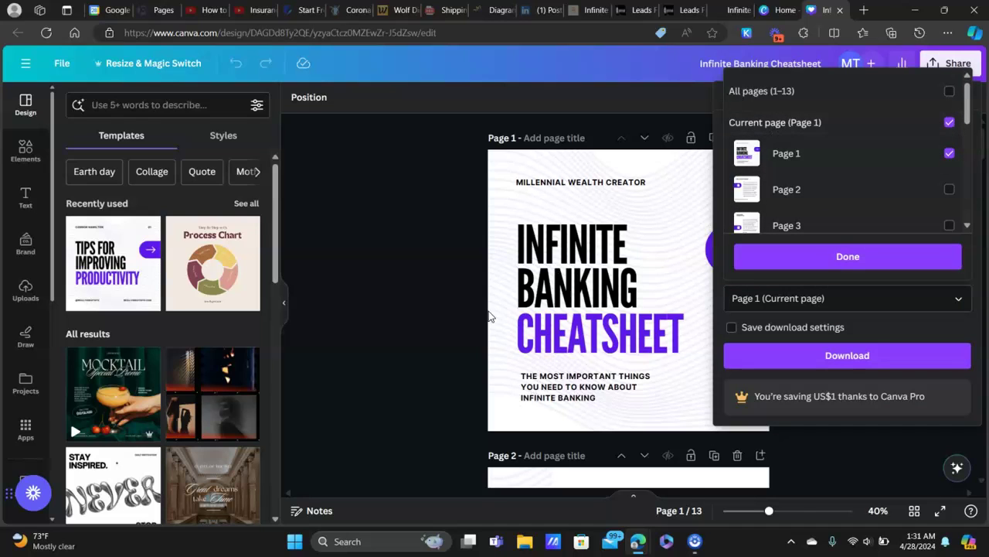
pyautogui.click(851, 260)
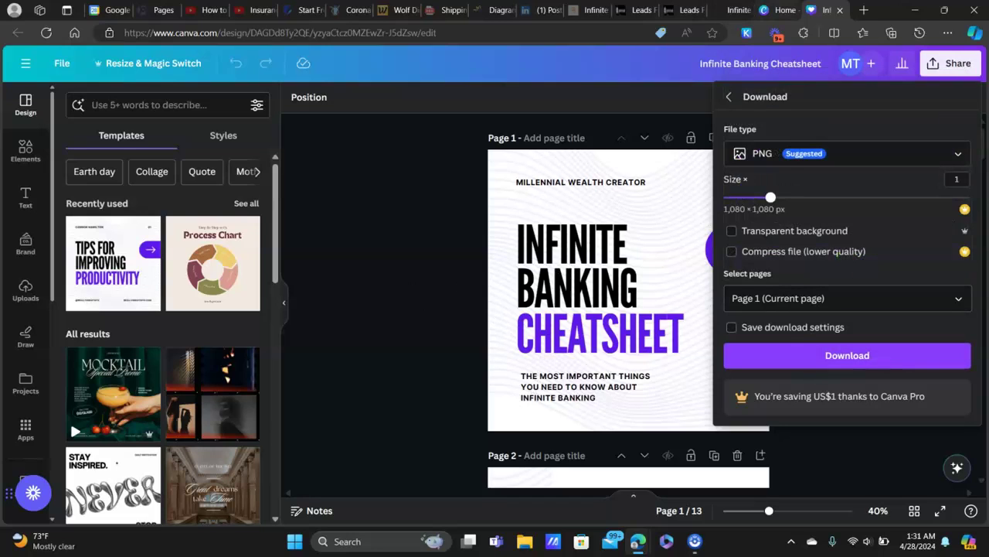
pyautogui.click(736, 10)
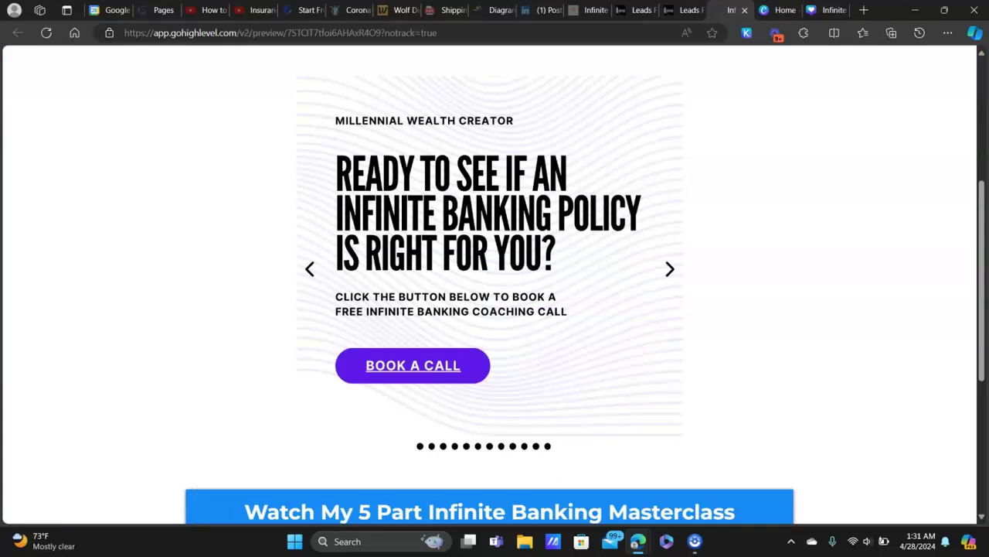
# Close the preview tab and pick the Infinite Banking Cheatsheet cover from the IBC Cheatsheet folder for Slide 1.
pyautogui.click(746, 11)
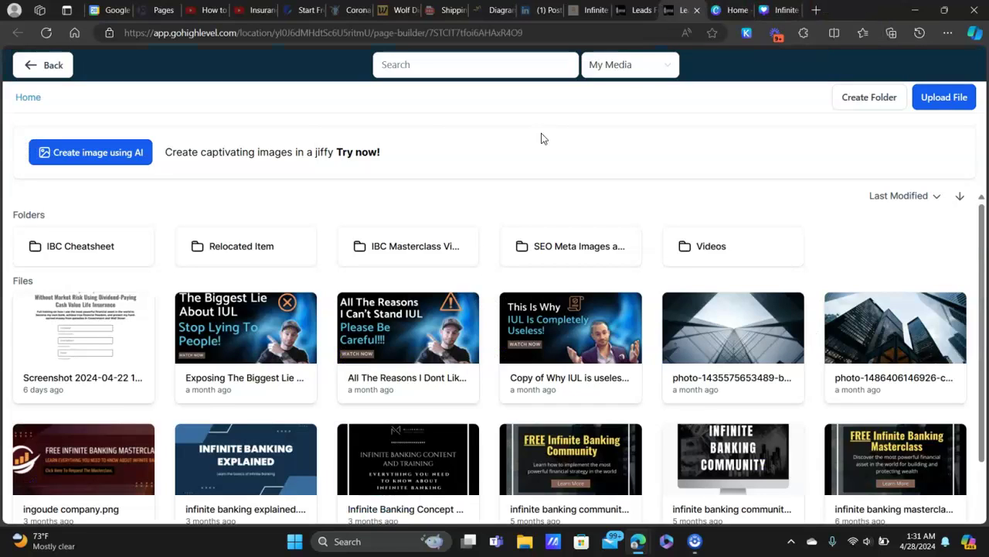
pyautogui.click(947, 91)
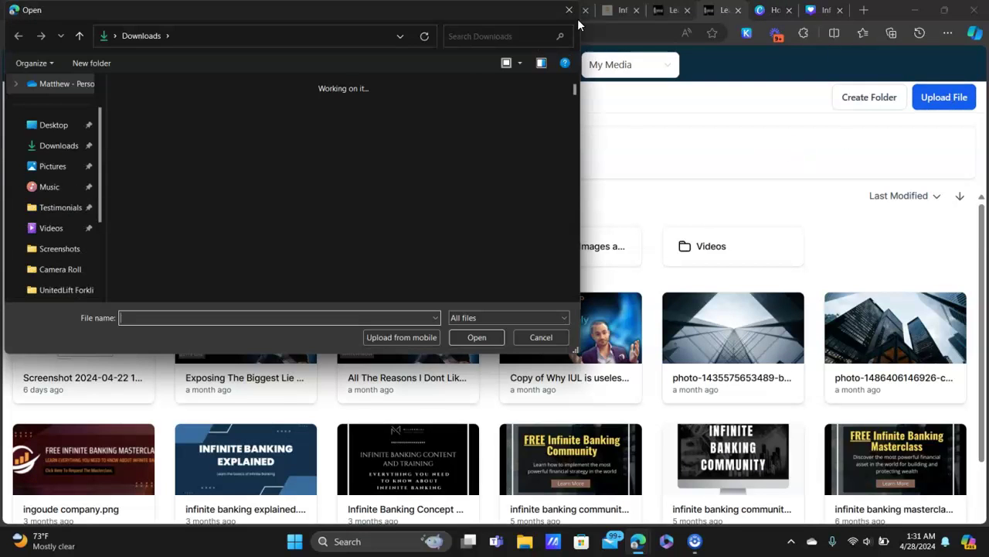
pyautogui.click(566, 14)
pyautogui.click(79, 260)
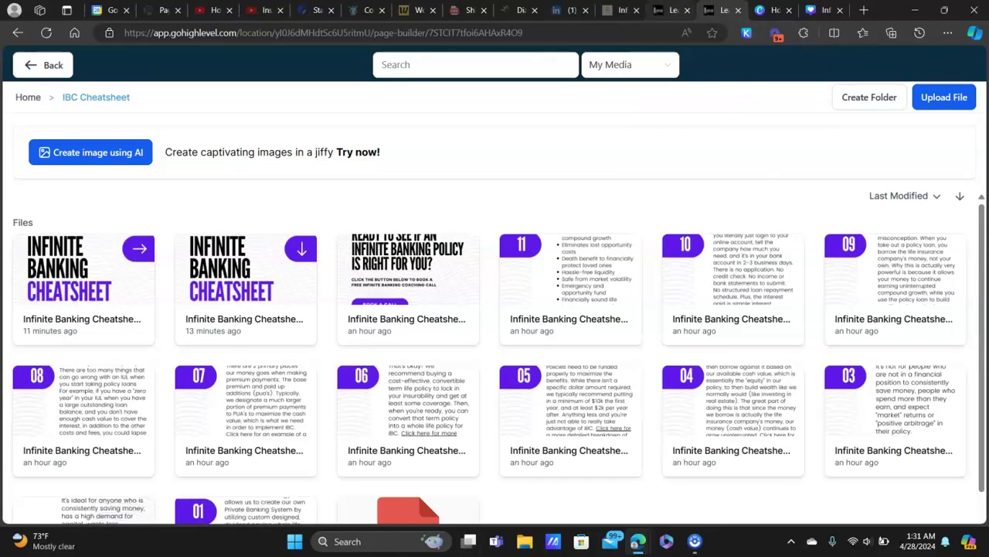
pyautogui.scroll(-1, 541, 309)
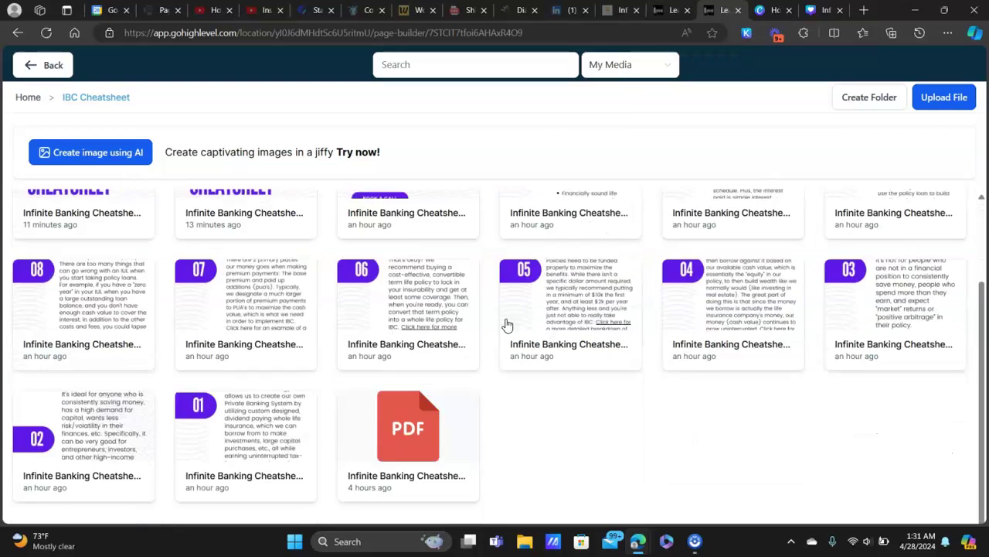
pyautogui.scroll(1, 309, 217)
pyautogui.click(78, 267)
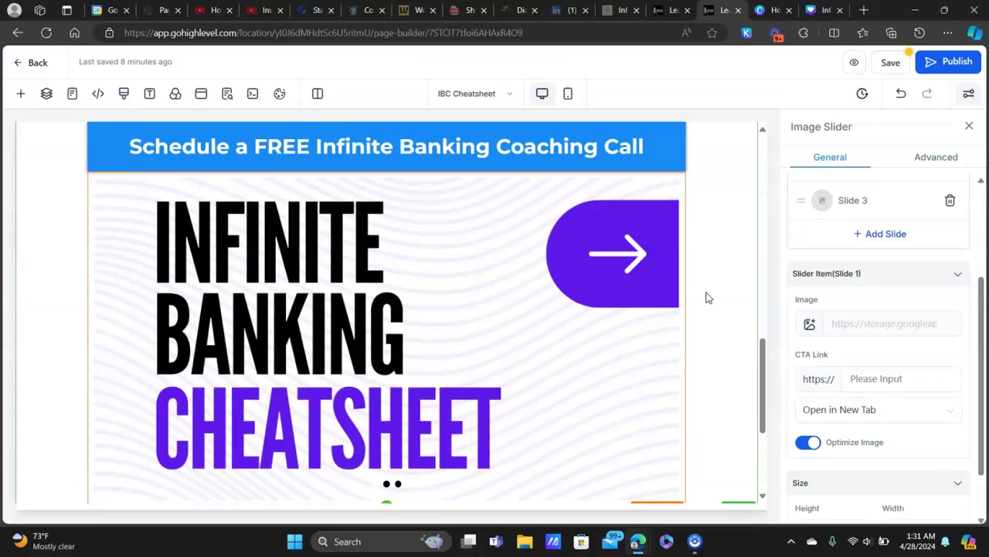
# Change the slider size from 500 to 600 px high and 600 px wide, then select Slide 2.
pyautogui.scroll(-1, 889, 332)
pyautogui.click(917, 464)
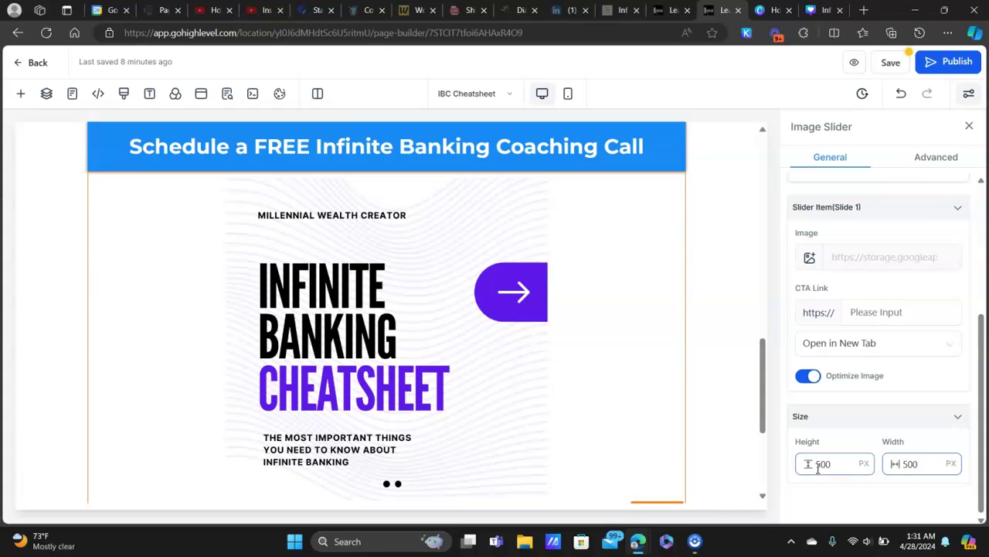
pyautogui.moveTo(817, 464); pyautogui.dragTo(830, 463)
pyautogui.write('60')
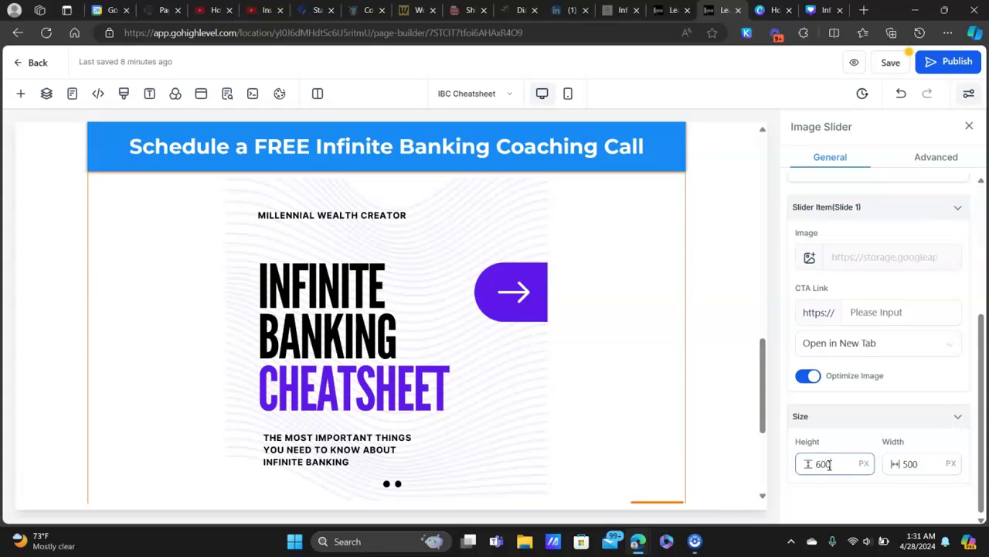
pyautogui.write('0')
pyautogui.moveTo(894, 464); pyautogui.dragTo(923, 457)
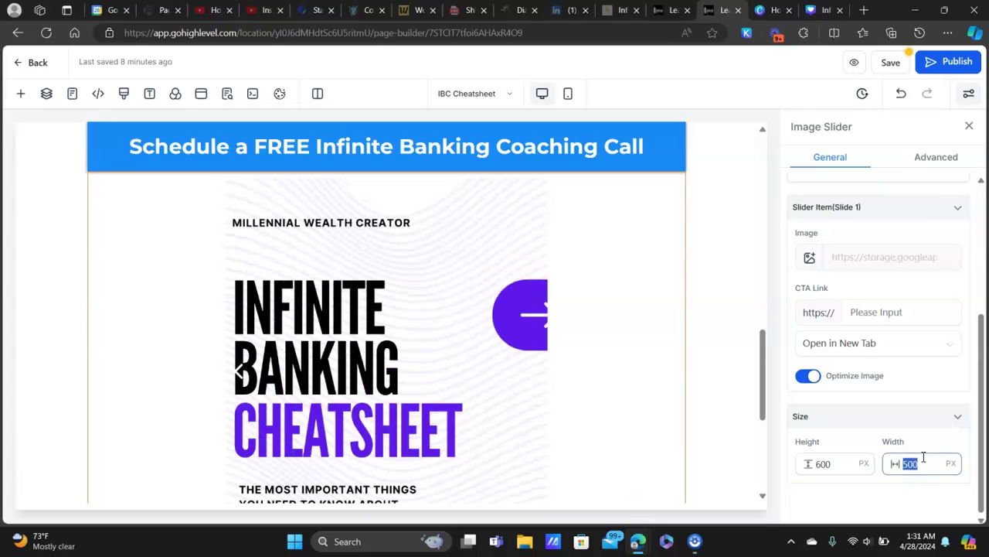
pyautogui.write('600')
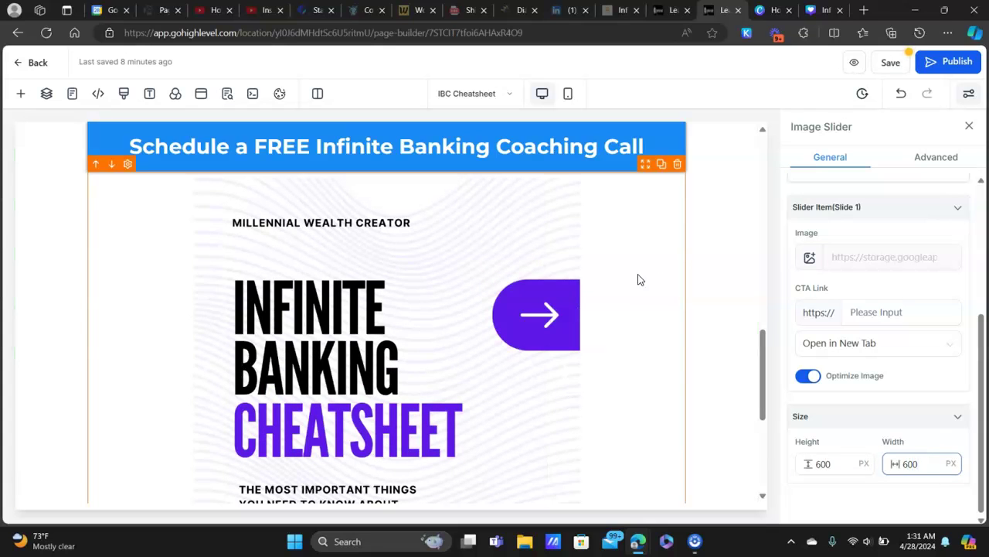
pyautogui.scroll(-2, 497, 349)
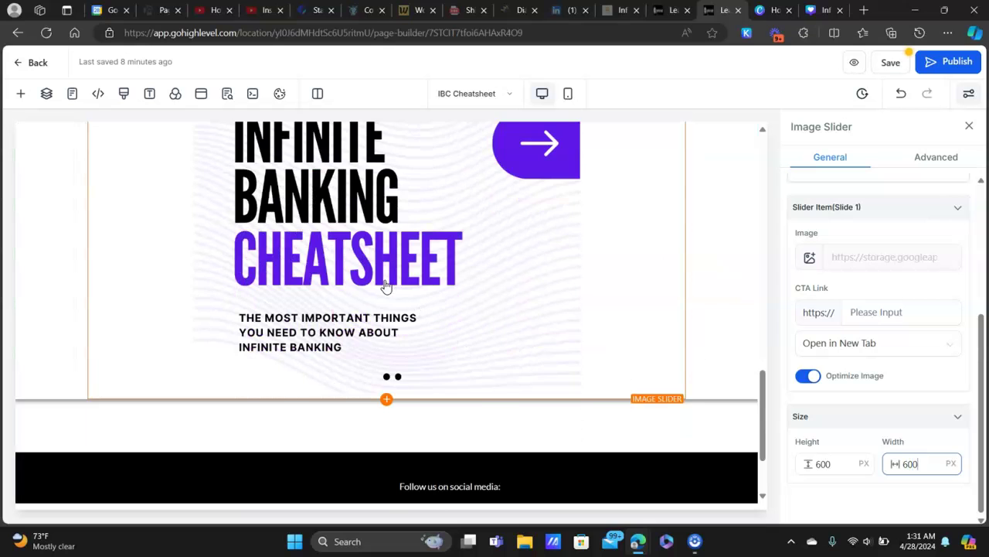
pyautogui.scroll(1, 387, 287)
pyautogui.scroll(1, 232, 200)
pyautogui.scroll(-1, 332, 262)
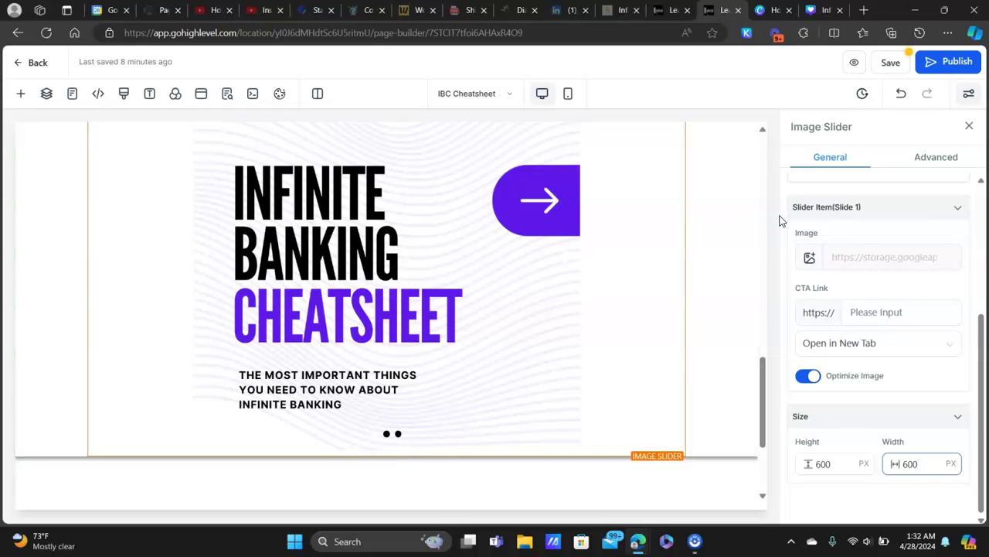
pyautogui.scroll(3, 865, 241)
pyautogui.click(866, 310)
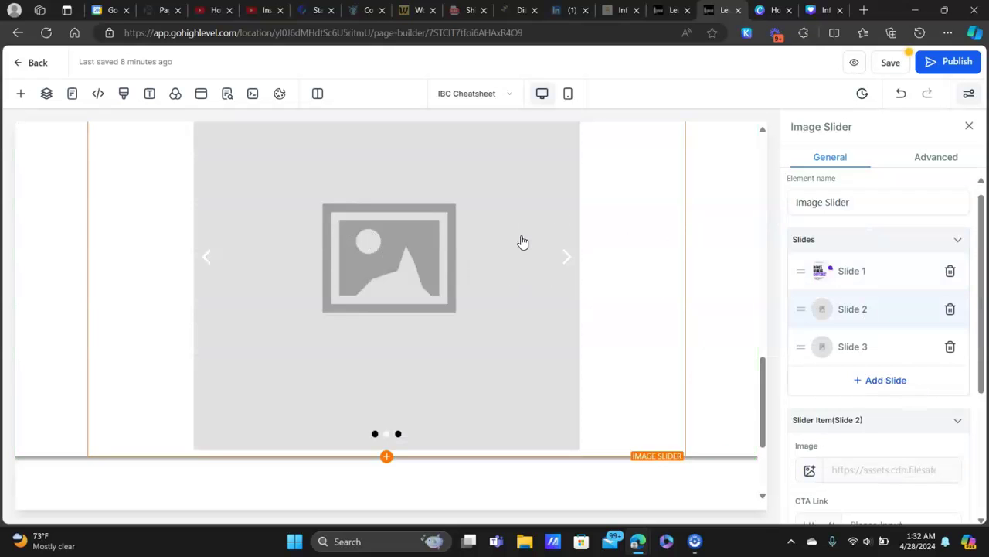
# Give Slide 2 the Book a Call image from the IBC Cheatsheet folder and select its CTA Link field.
pyautogui.scroll(-3, 815, 313)
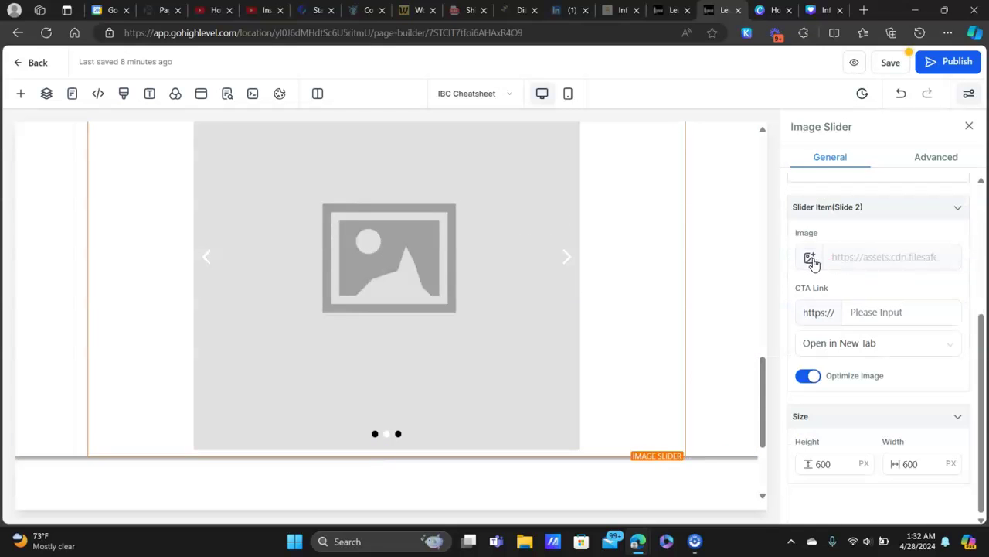
pyautogui.click(809, 260)
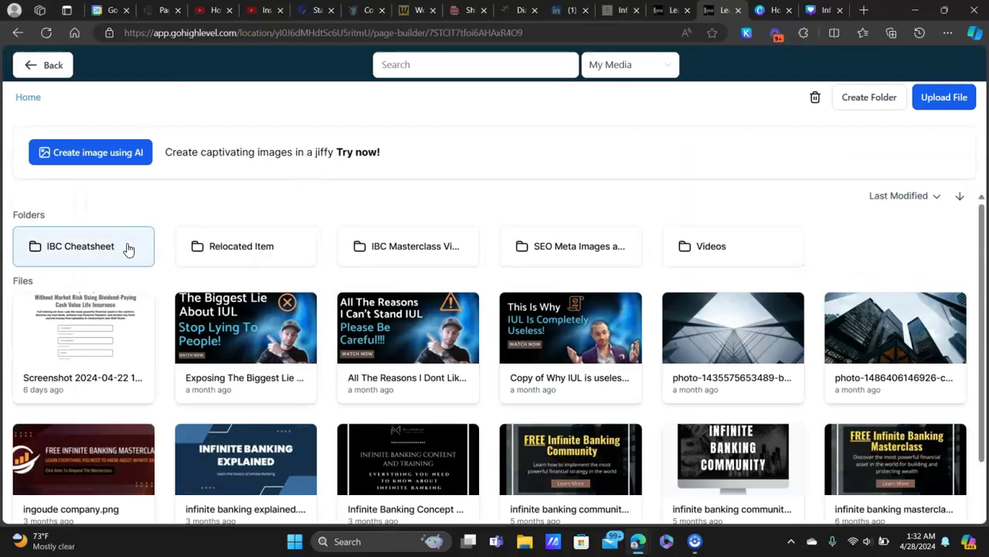
pyautogui.click(129, 250)
pyautogui.scroll(-2, 377, 347)
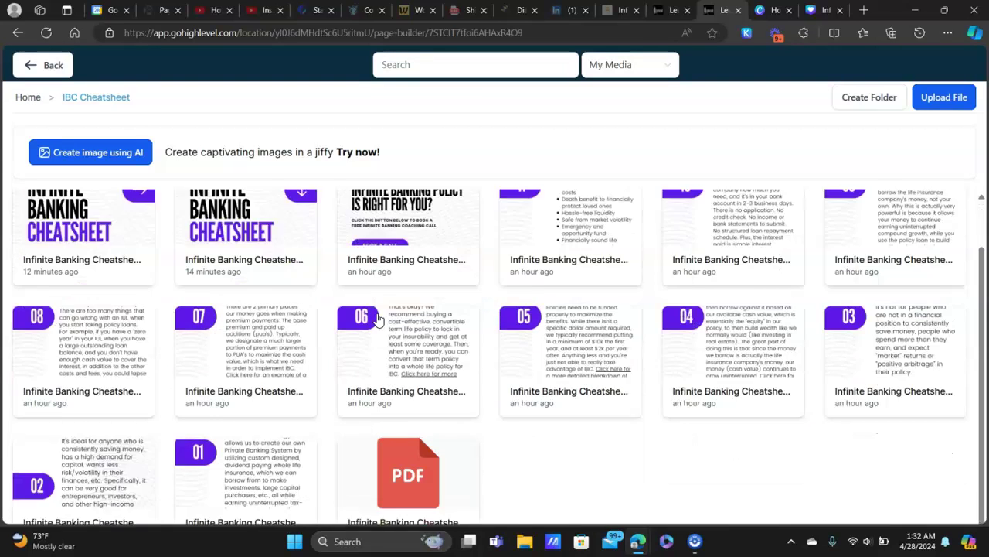
pyautogui.scroll(3, 466, 272)
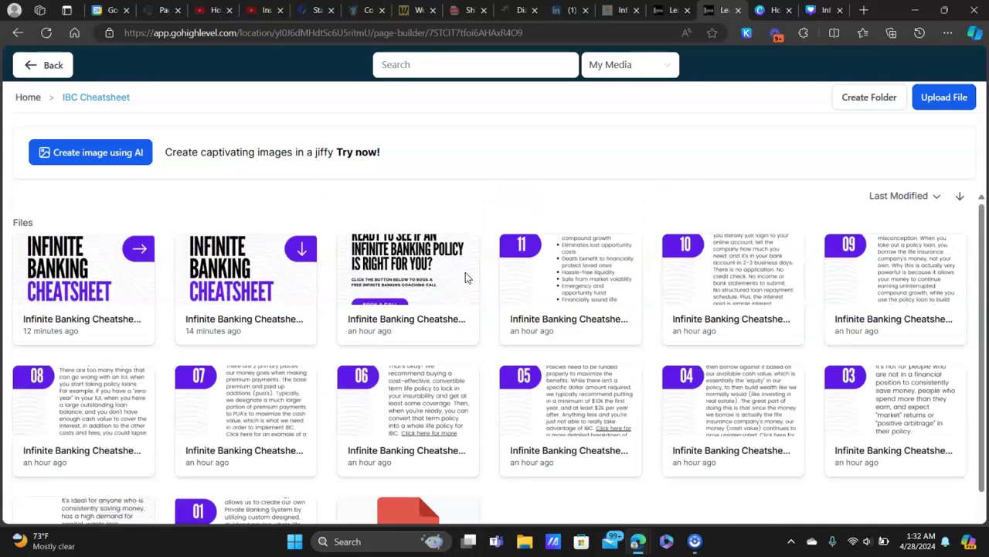
pyautogui.click(402, 258)
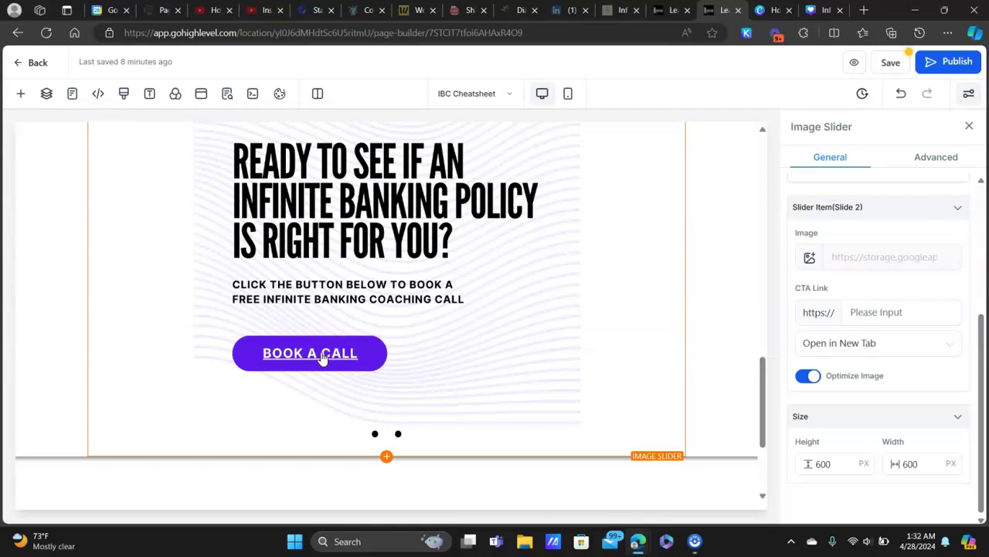
pyautogui.click(883, 308)
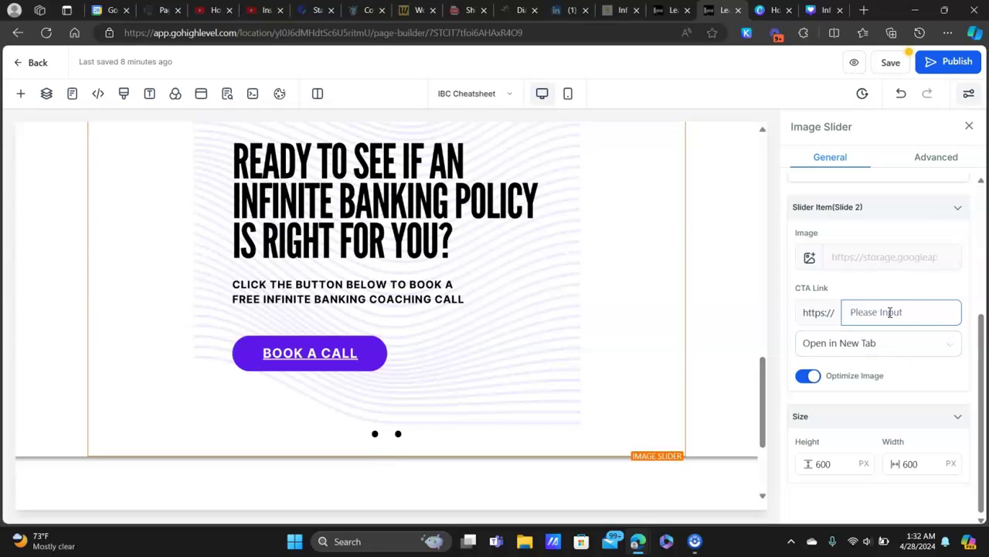
pyautogui.scroll(2, 912, 319)
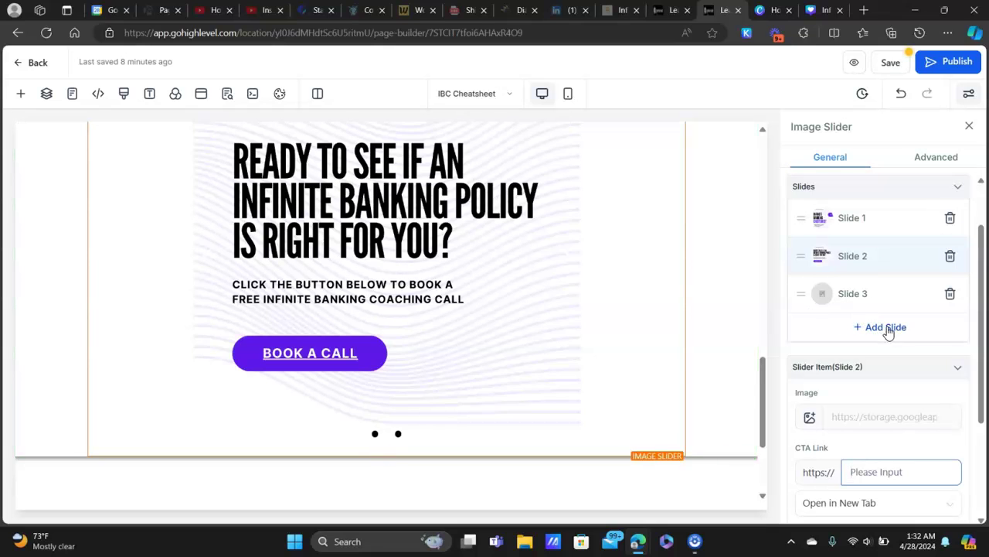
# Add a fourth slide, then restore the accidentally deleted image slider with Ctrl+Z.
pyautogui.click(887, 327)
pyautogui.click(856, 334)
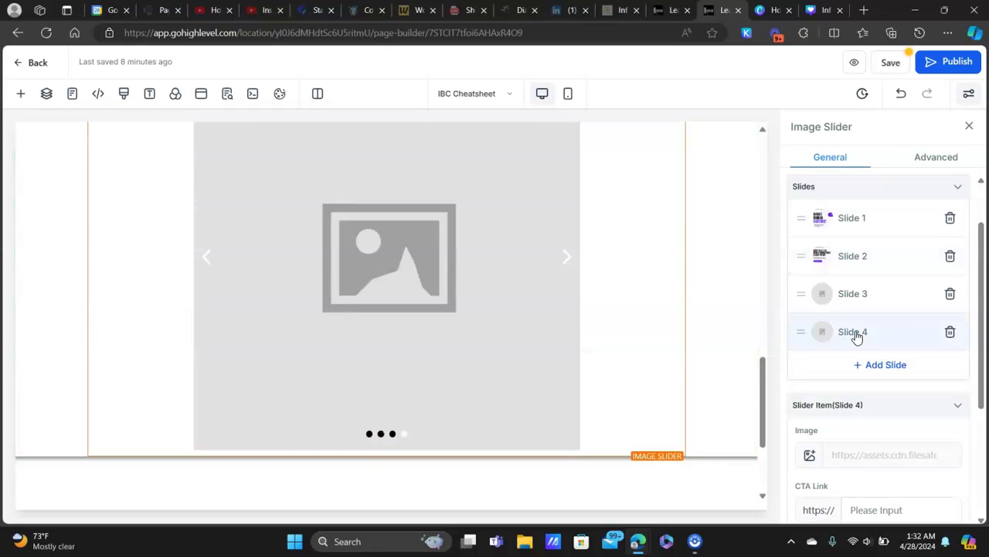
pyautogui.scroll(-1, 917, 328)
pyautogui.scroll(-1, 917, 328)
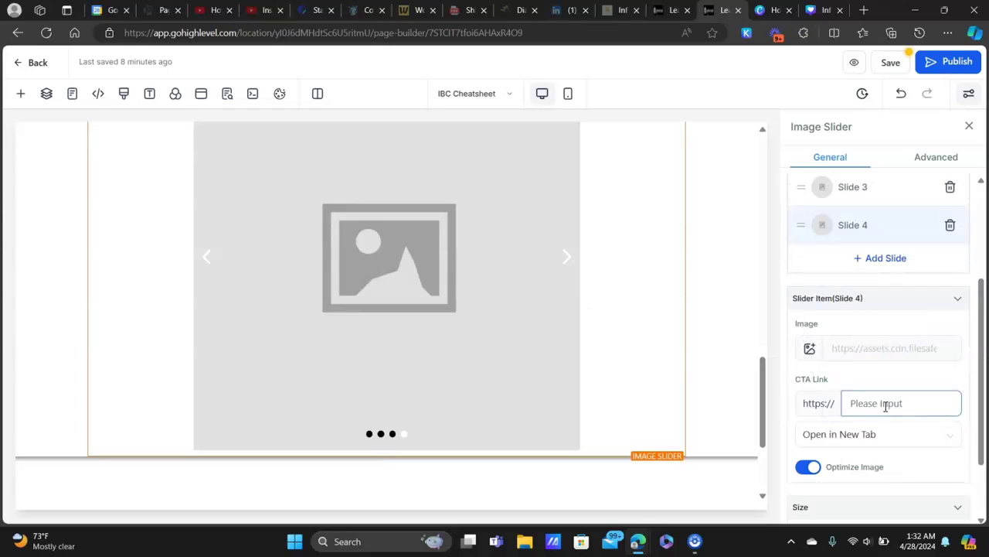
pyautogui.scroll(3, 889, 351)
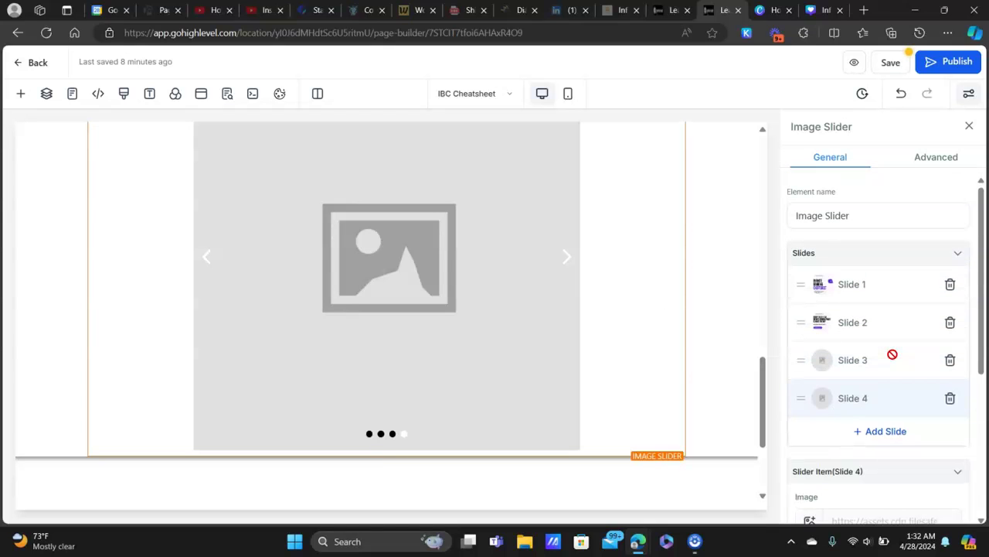
pyautogui.scroll(-4, 873, 363)
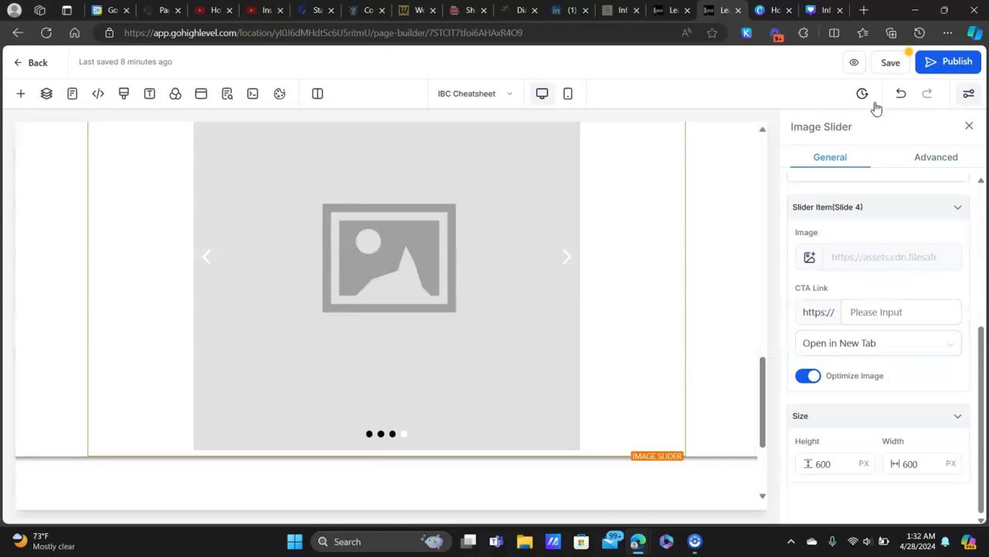
pyautogui.scroll(1, 580, 251)
pyautogui.scroll(1, 580, 250)
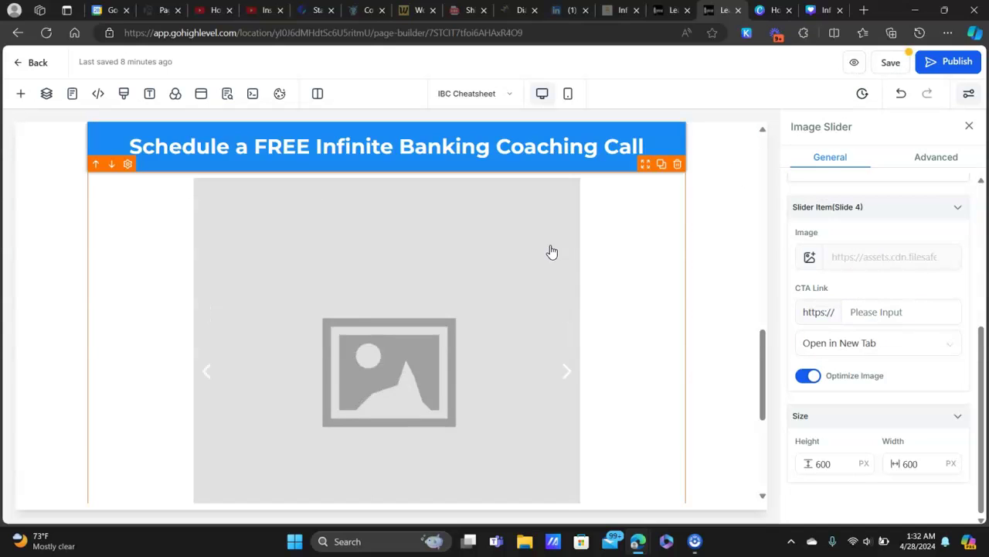
pyautogui.click(677, 163)
pyautogui.hotkey('ctrl', 'z')
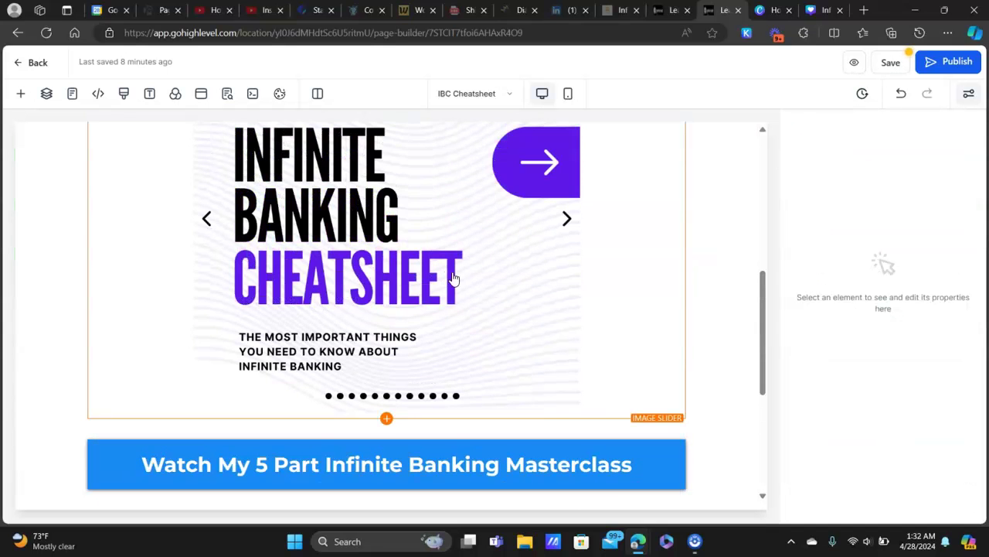
pyautogui.scroll(2, 479, 274)
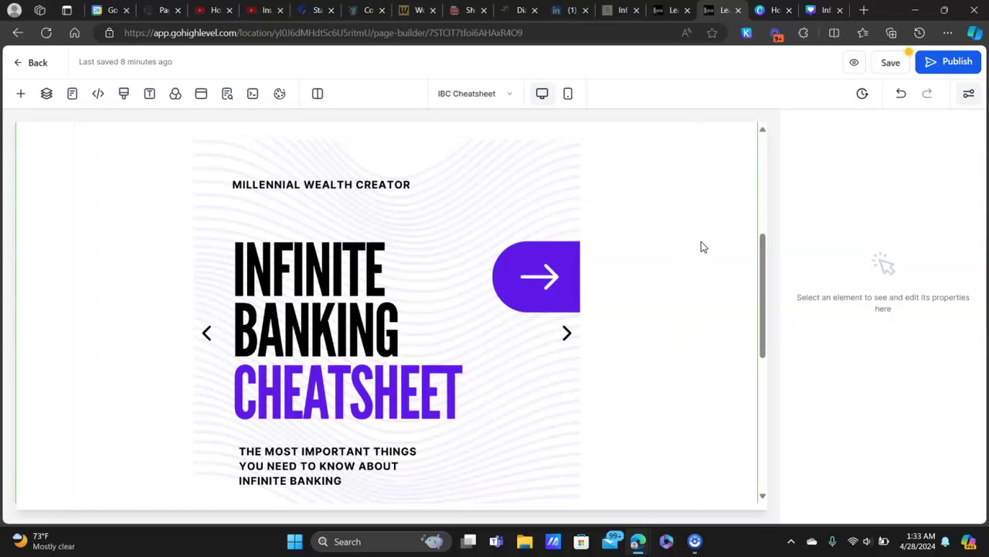
pyautogui.scroll(-4, 702, 244)
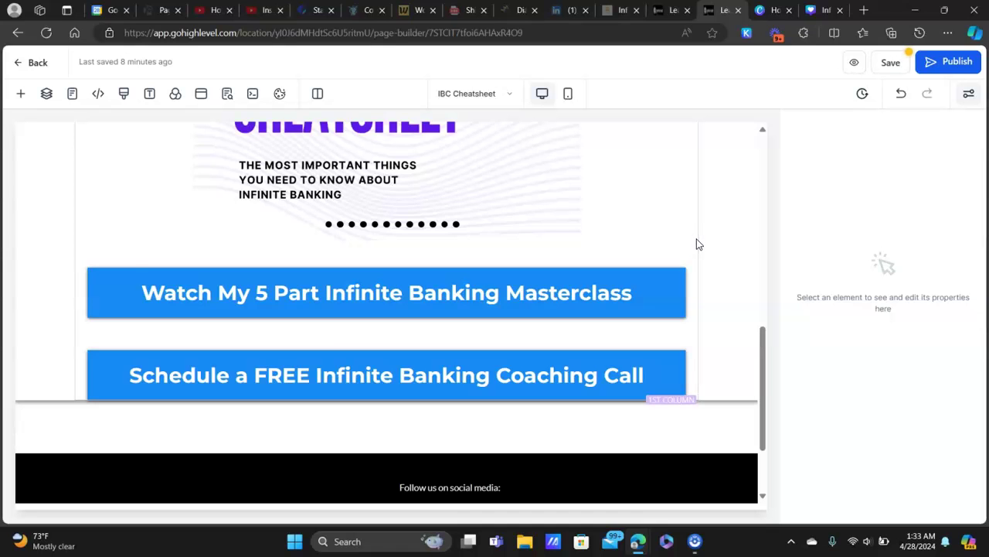
pyautogui.scroll(5, 518, 307)
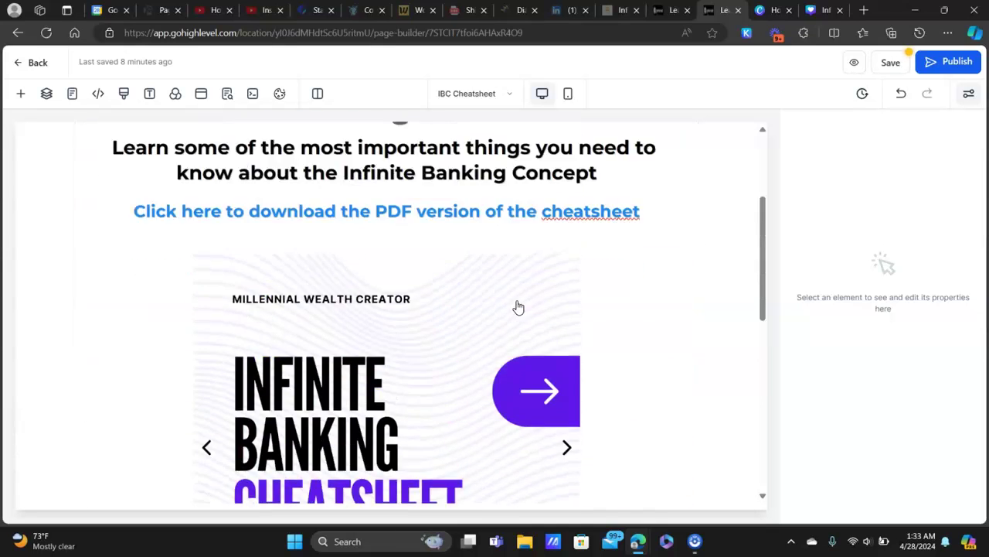
pyautogui.scroll(2, 518, 308)
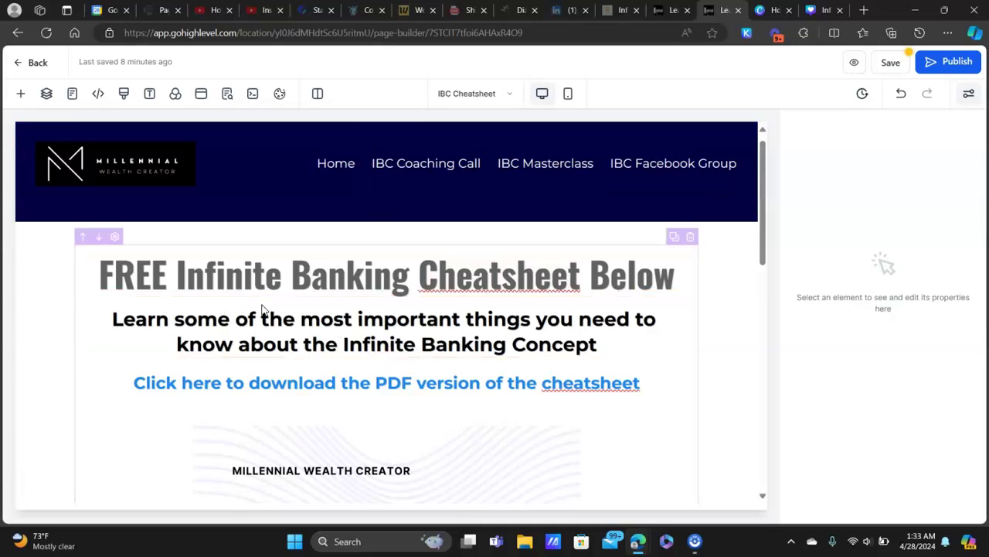